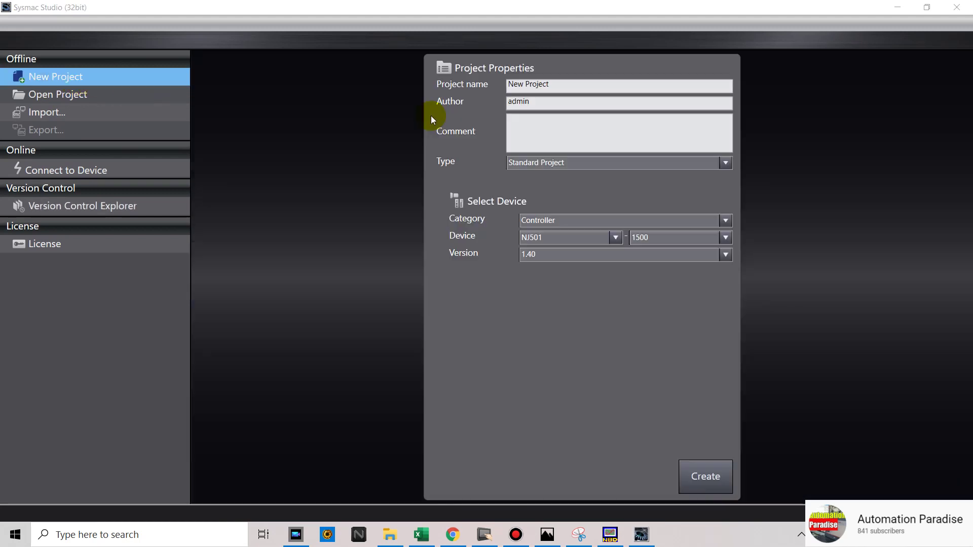
Name the project StartProgramming_Part2 and fill in the author field.
left_click(567, 86)
left_click_drag(568, 87, 505, 87)
type("Start")
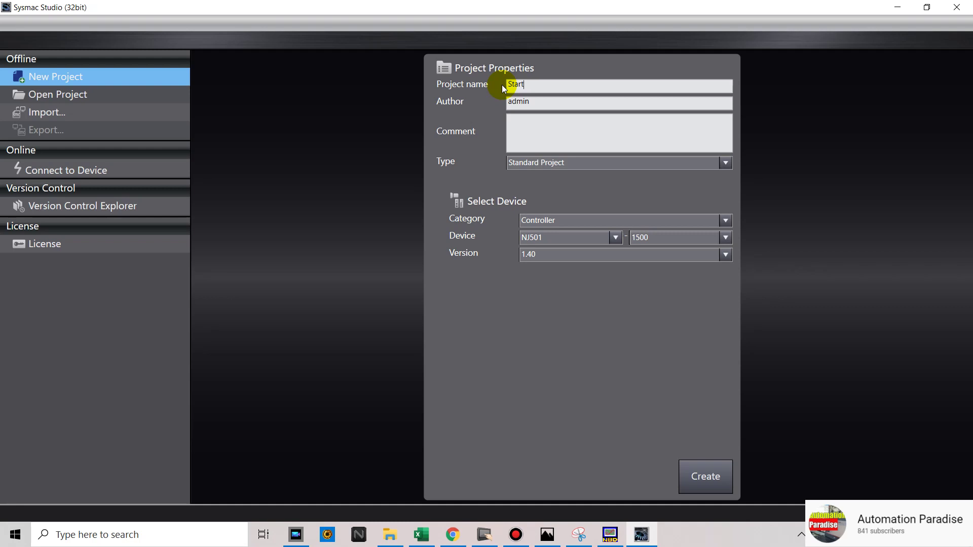
type("Programming_Part2")
left_click_drag(542, 102, 483, 110)
type("Automation Paradise")
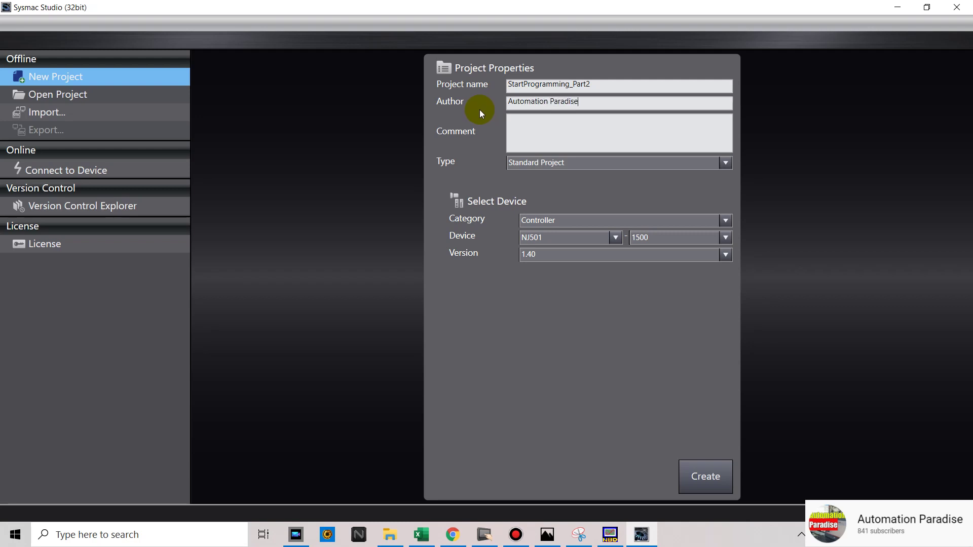
Choose the NX102-1200 controller at version 1.30 and create the project.
left_click(556, 239)
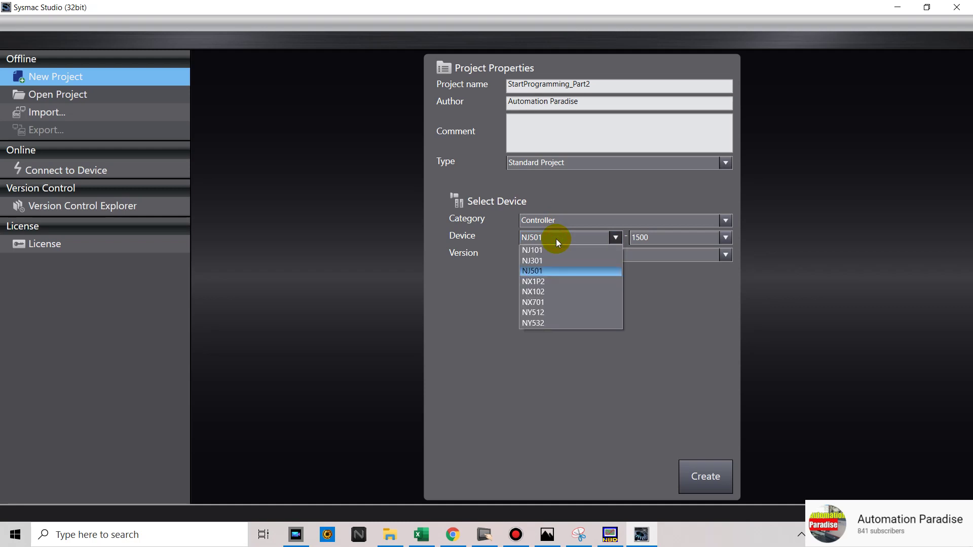
left_click(553, 292)
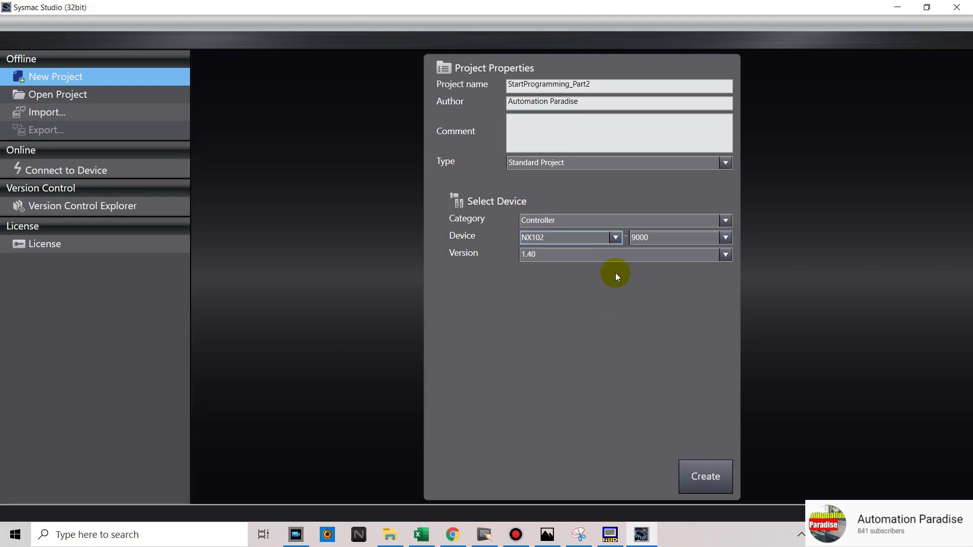
left_click(654, 239)
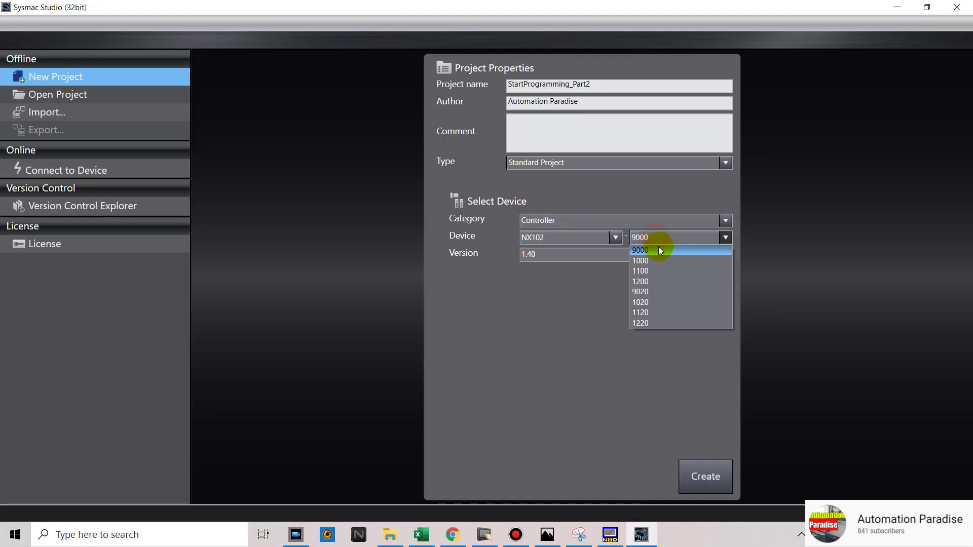
left_click(661, 280)
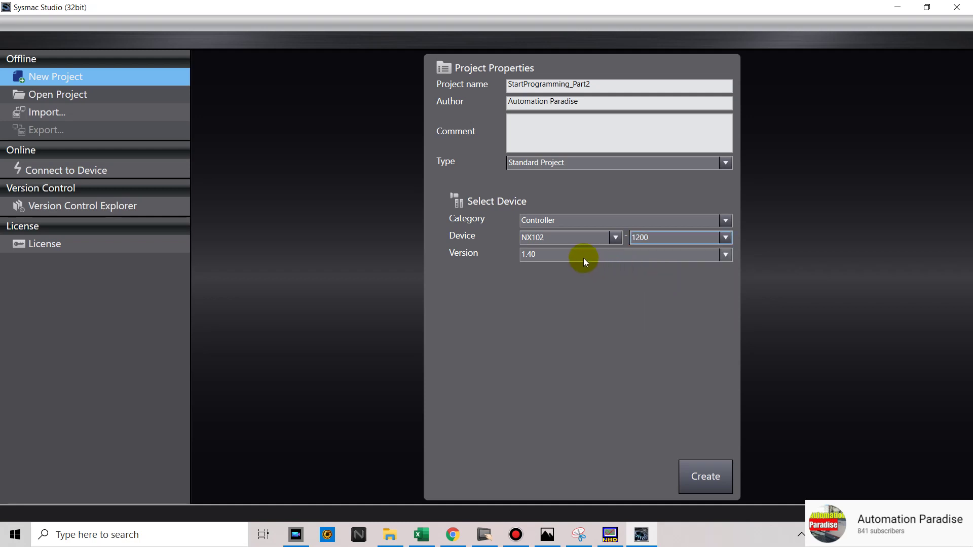
left_click(583, 258)
left_click(556, 301)
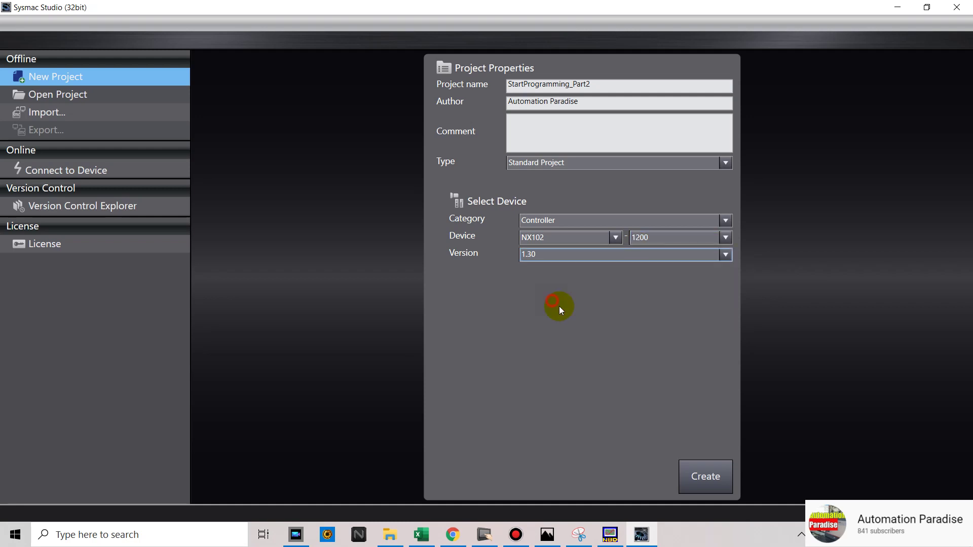
left_click(712, 477)
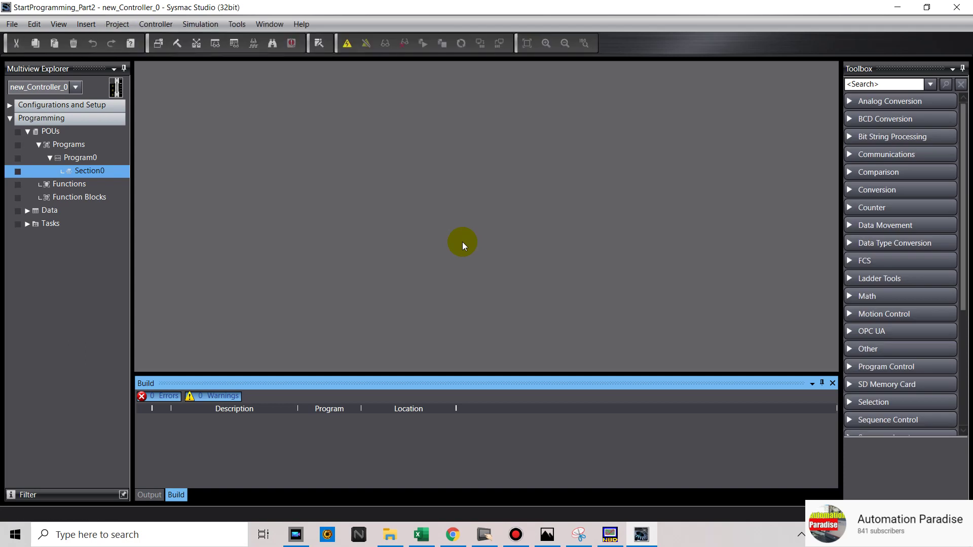
Expand Configurations and Setup and CPU/Expansion Racks, then select CPU Rack.
left_click(11, 105)
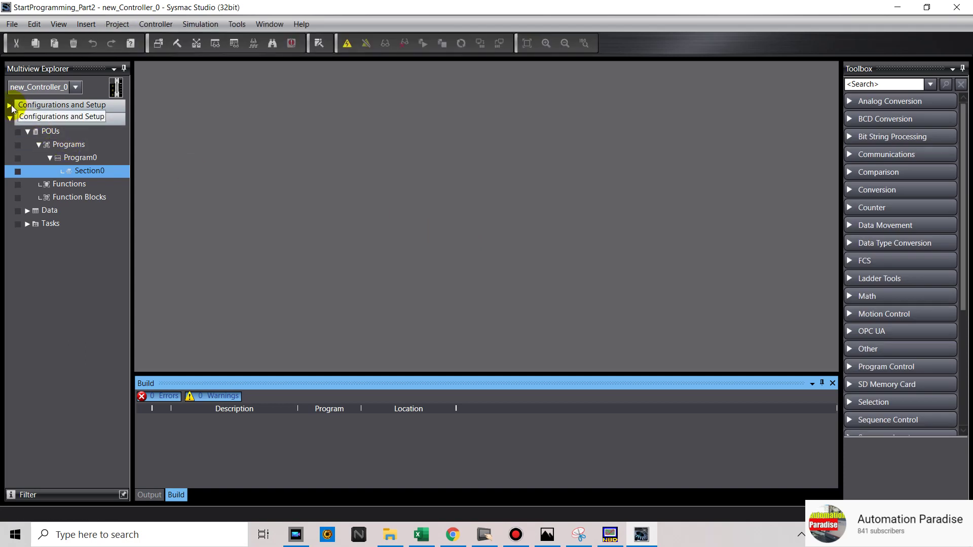
left_click(28, 131)
left_click(57, 145)
Open the CPU Rack editor and drag NX-PF0730 from System Unit Devices onto the rack.
double_click(84, 150)
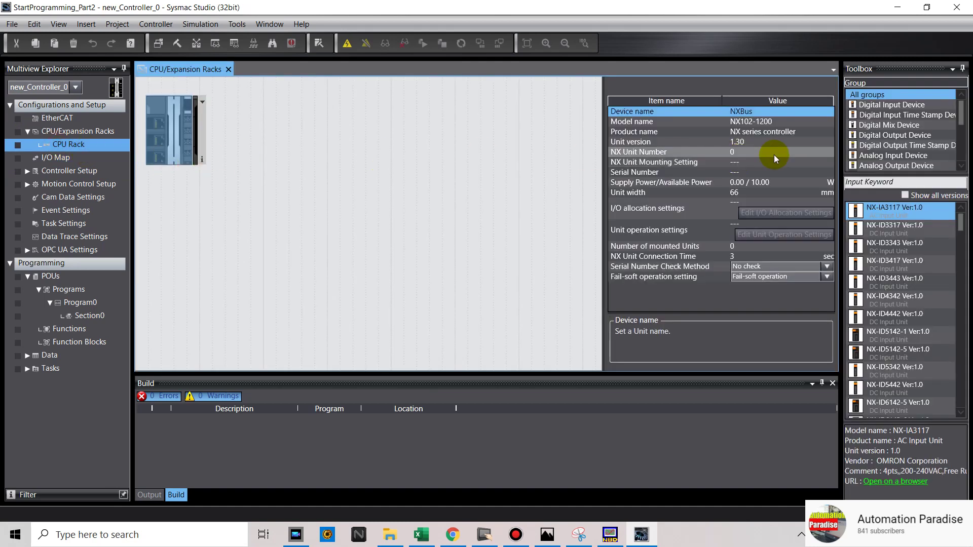
left_click_drag(842, 153, 691, 157)
scroll(728, 165, "down", 3)
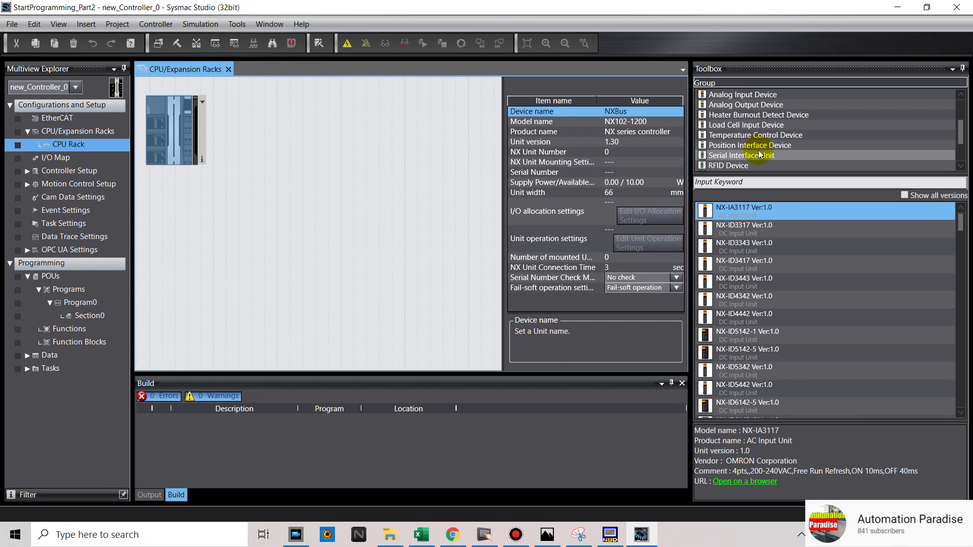
scroll(760, 155, "down", 1)
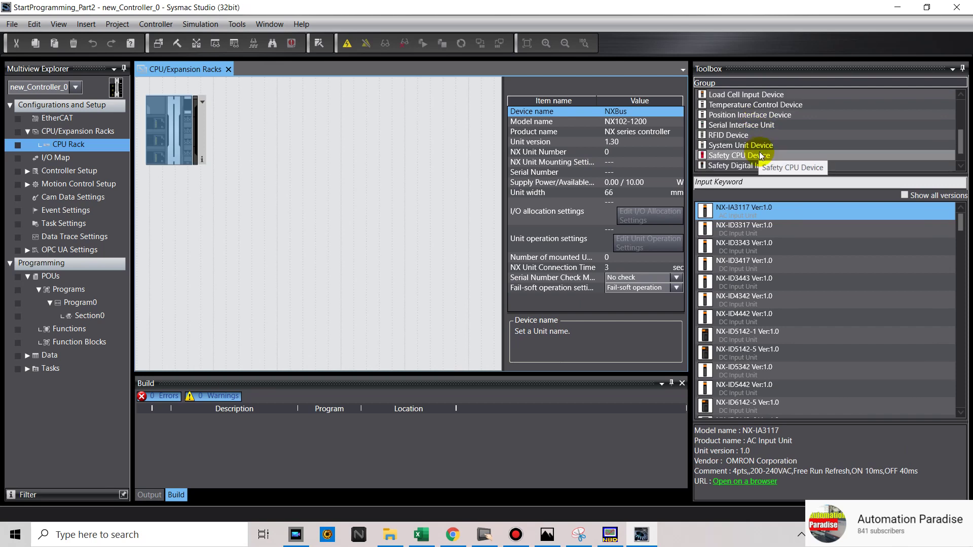
left_click(725, 146)
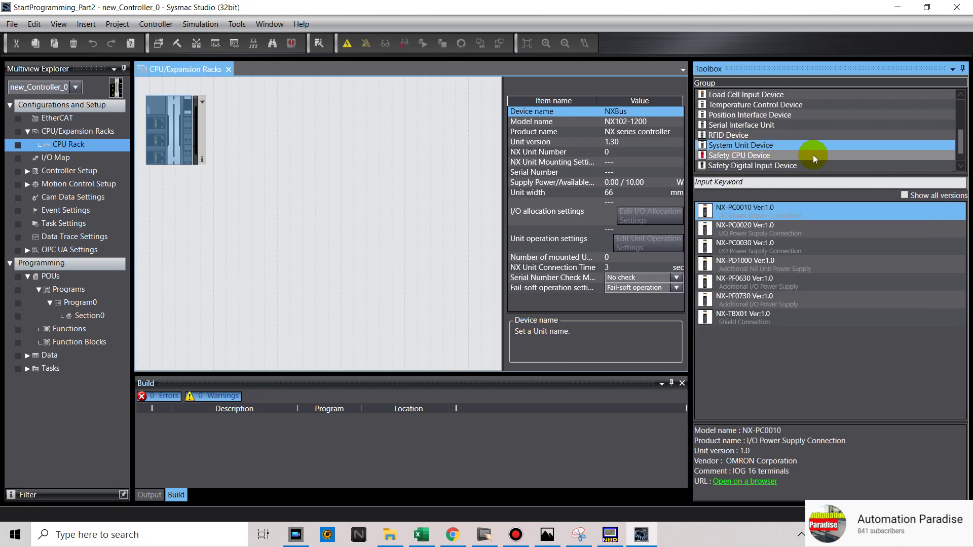
left_click(777, 301)
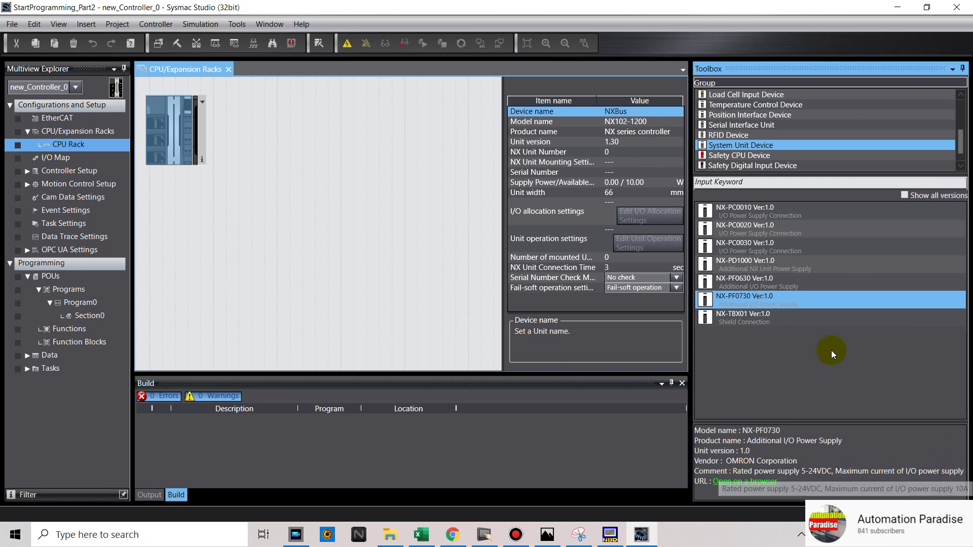
left_click_drag(776, 302, 196, 152)
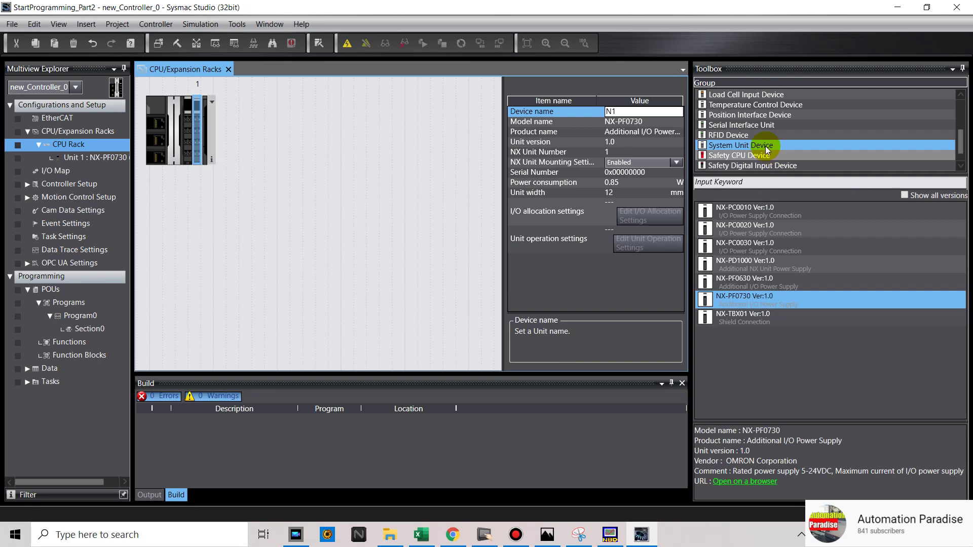
Add the NX-ID5342 DC input unit to the rack as Unit 2.
scroll(757, 132, "up", 5)
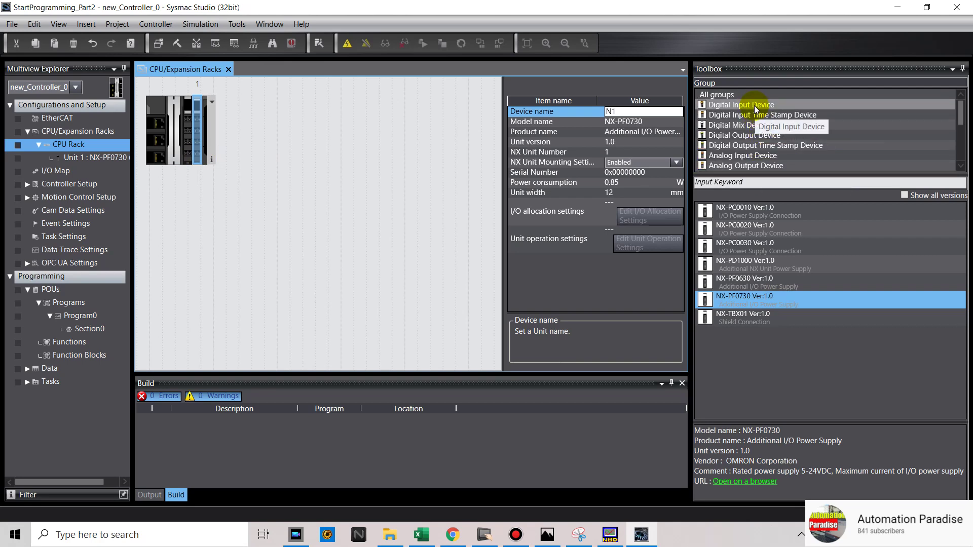
left_click(755, 107)
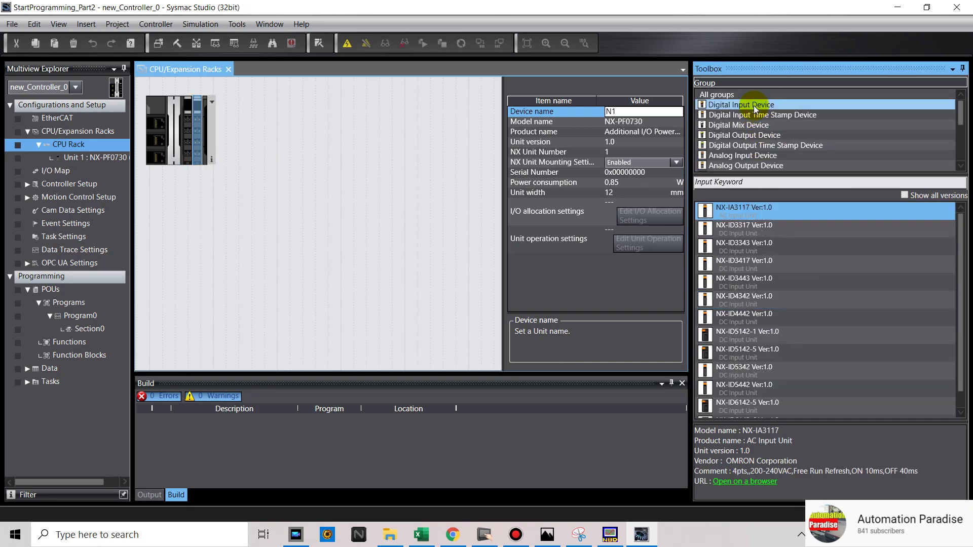
scroll(737, 325, "down", 1)
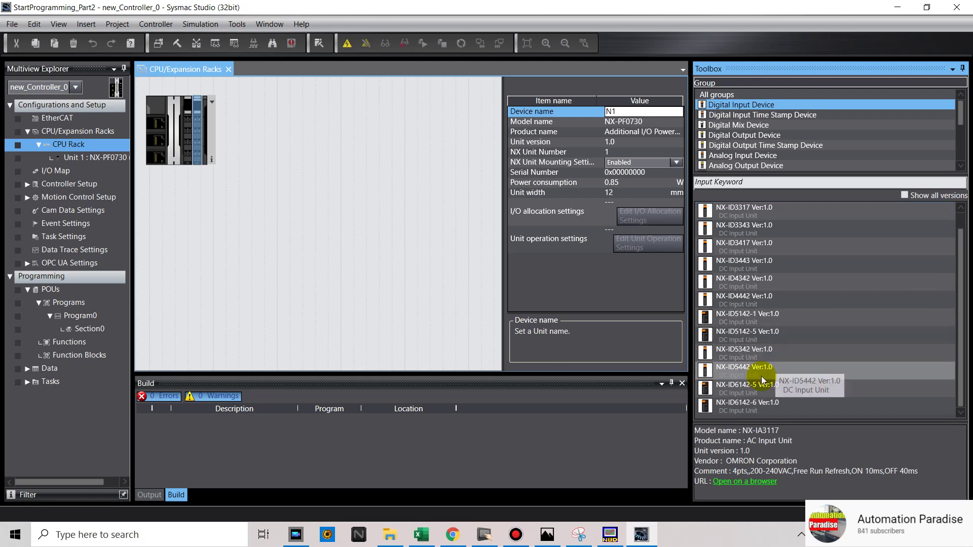
left_click(761, 354)
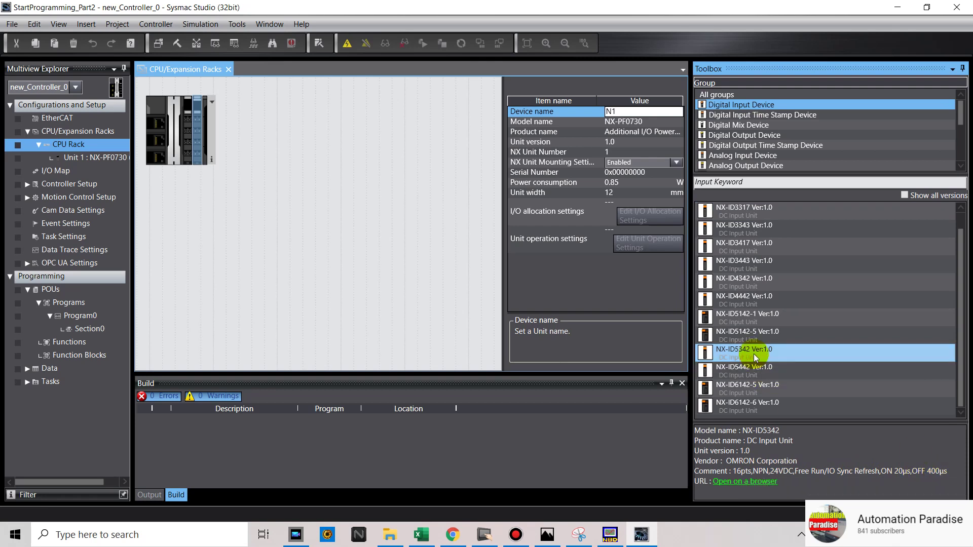
left_click_drag(755, 357, 211, 151)
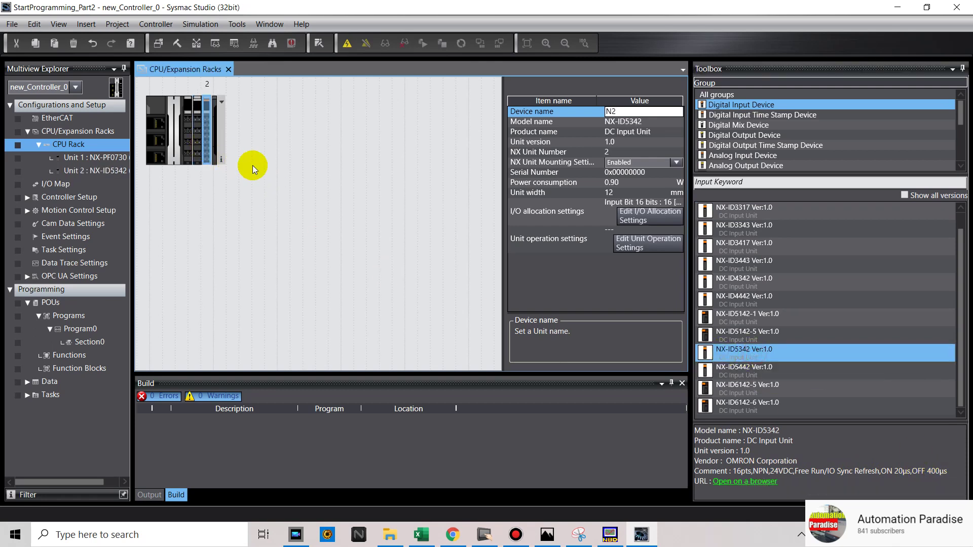
Add the NX-OD5121 transistor output unit to the rack as Unit 3.
left_click(750, 136)
scroll(821, 348, "down", 3)
left_click(738, 263)
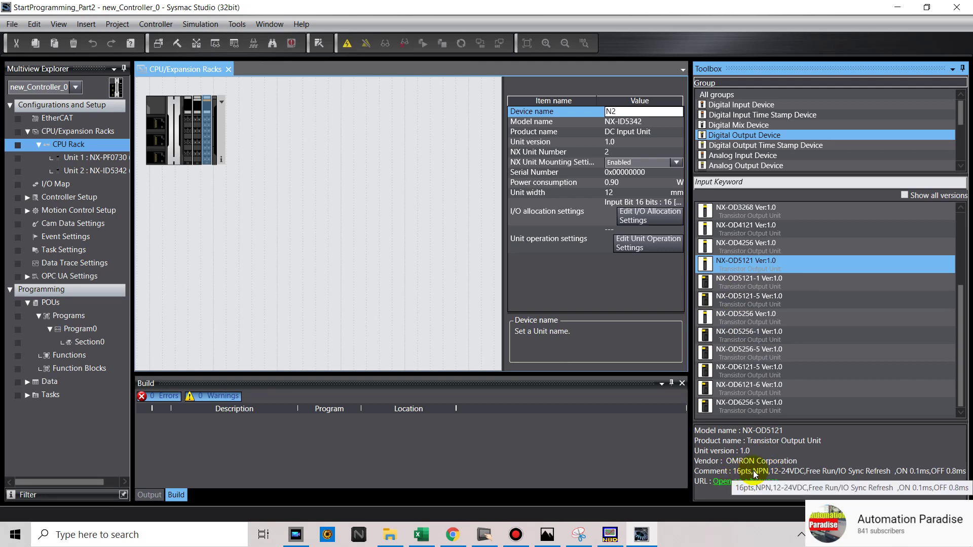
mouse_move(739, 266)
left_mouse_down()
mouse_move(315, 148)
mouse_move(213, 137)
left_mouse_up()
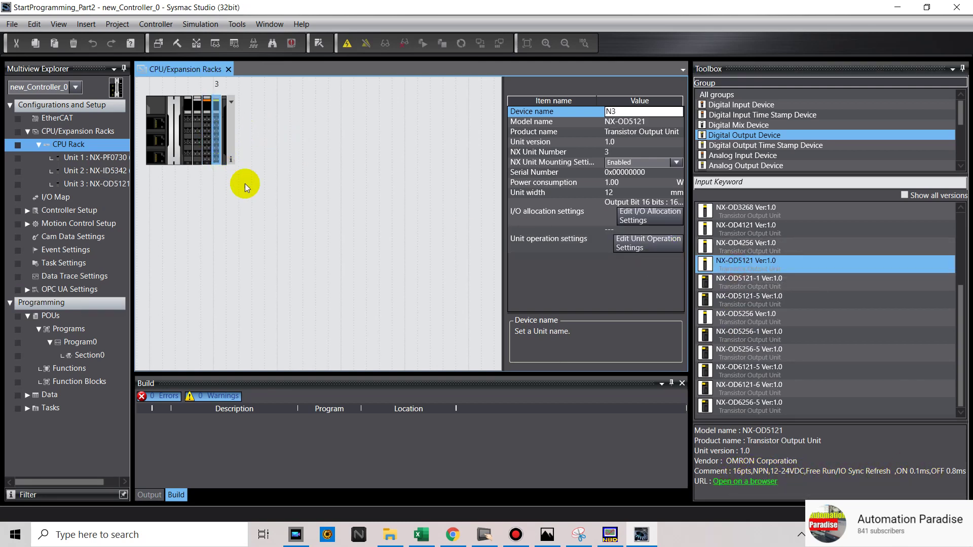
Show model and unit names on the rack and inspect the CPU, Units 1-3 and end cover.
right_click(280, 183)
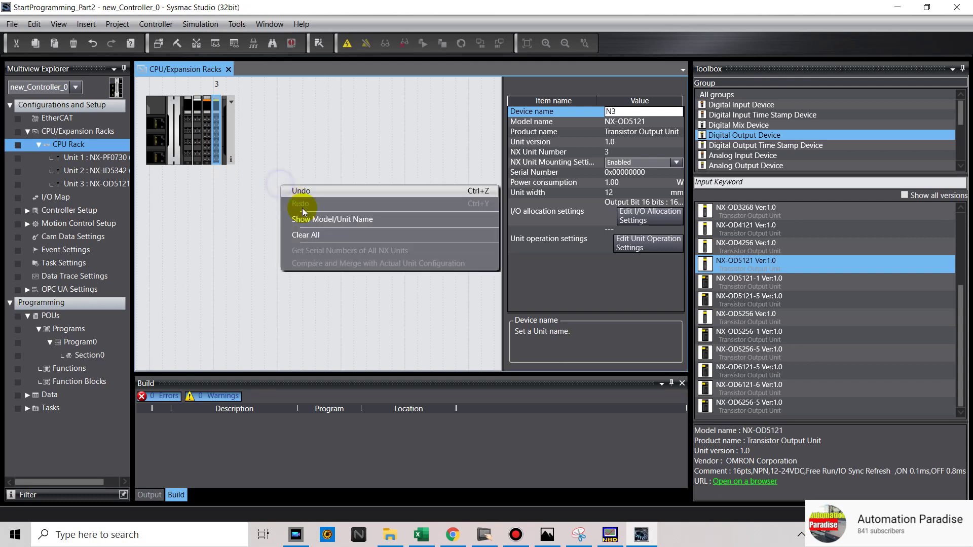
left_click(330, 219)
left_click(189, 221)
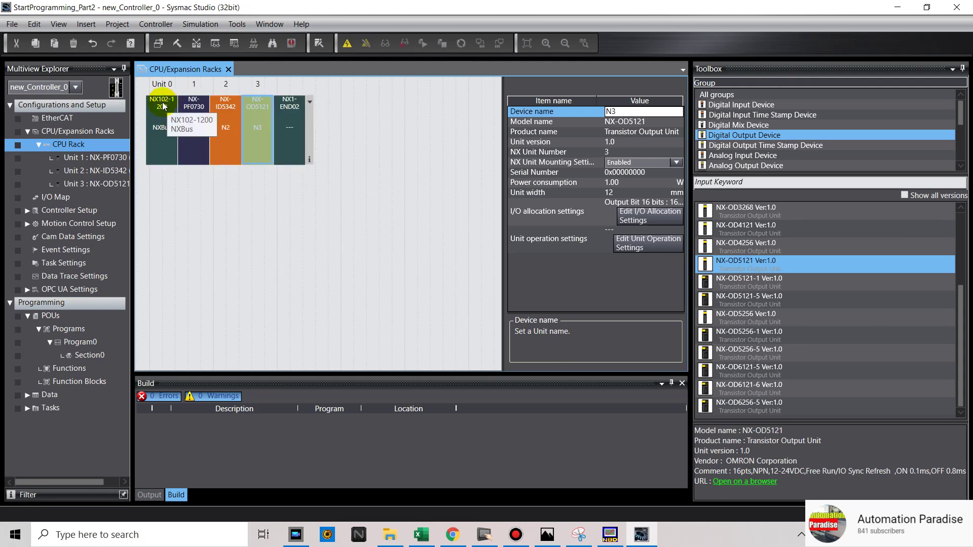
left_click(174, 120)
left_click(192, 113)
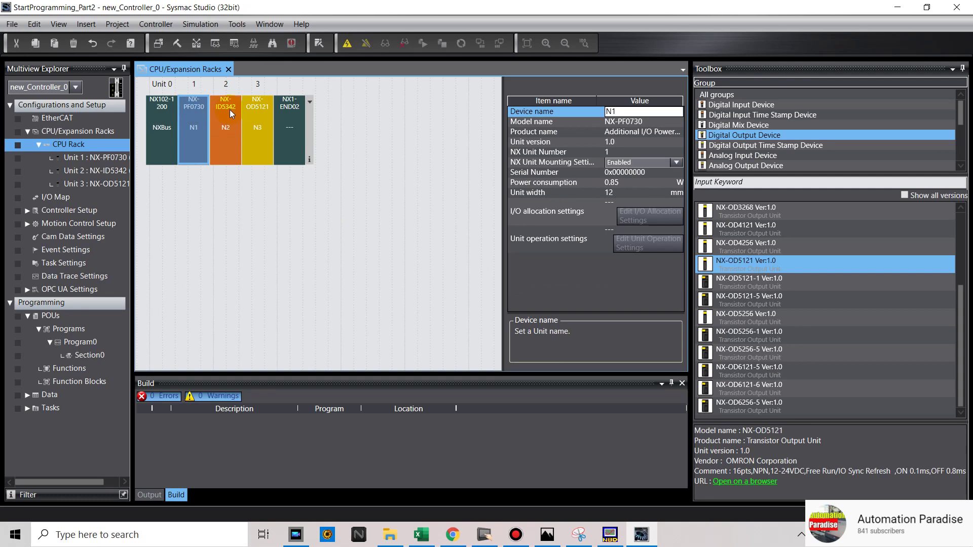
left_click(225, 111)
left_click(258, 112)
left_click(291, 114)
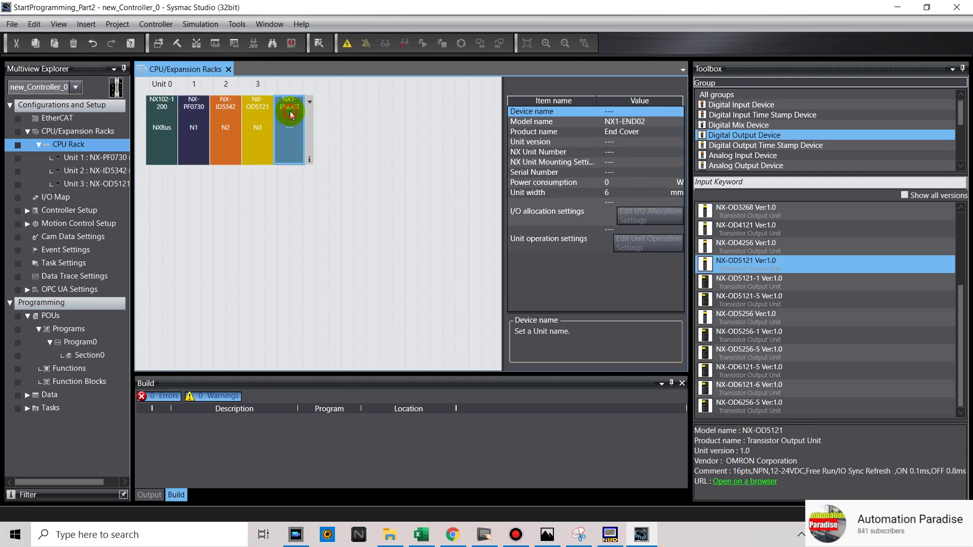
Return the rack to unit images, open the Section0 ladder program, and switch to NB-Designer.
right_click(346, 134)
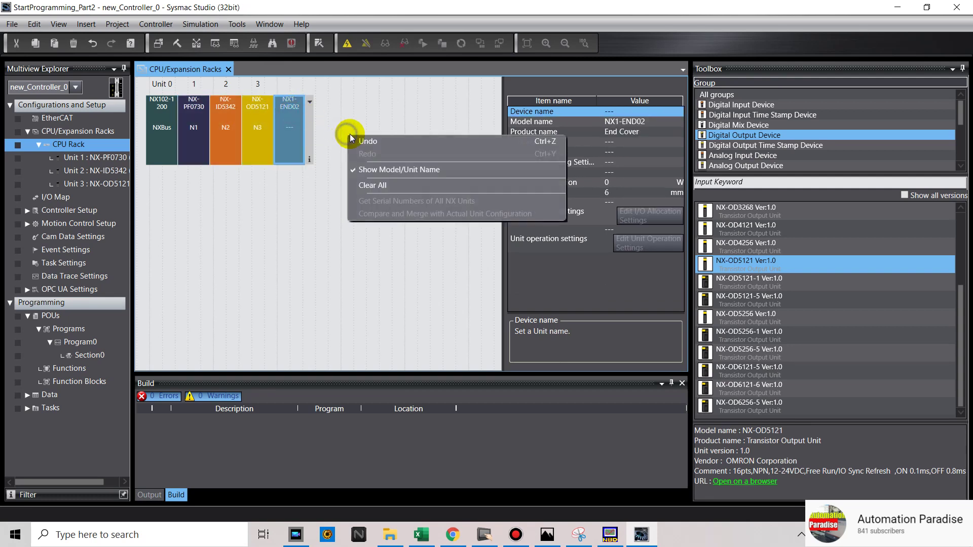
left_click(396, 172)
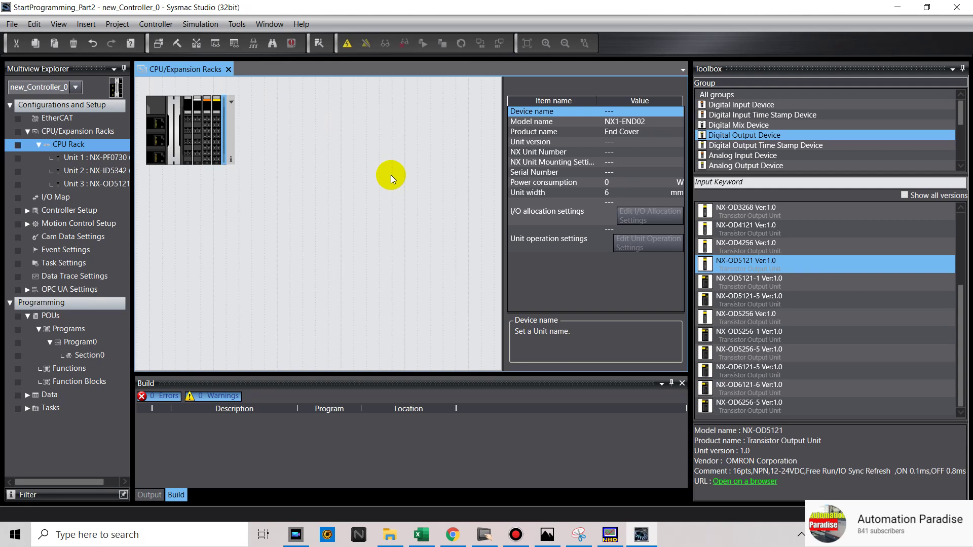
left_click(92, 355)
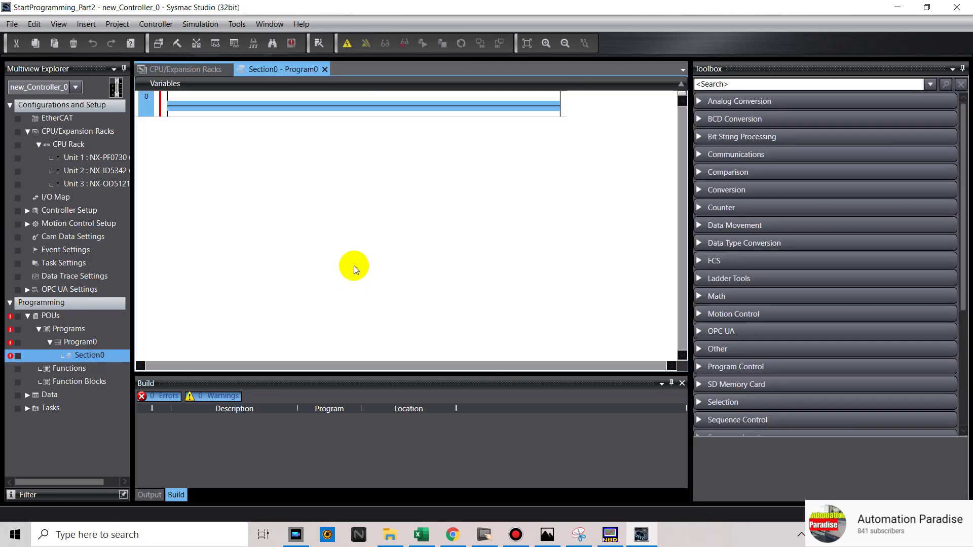
left_click(611, 536)
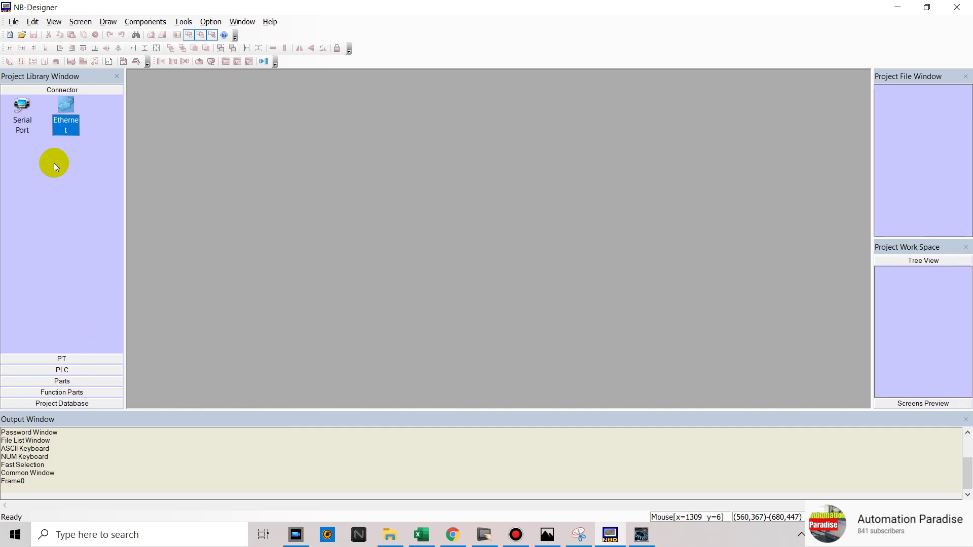
Start a new HMI project to bring up the New Project dialog.
left_click(10, 34)
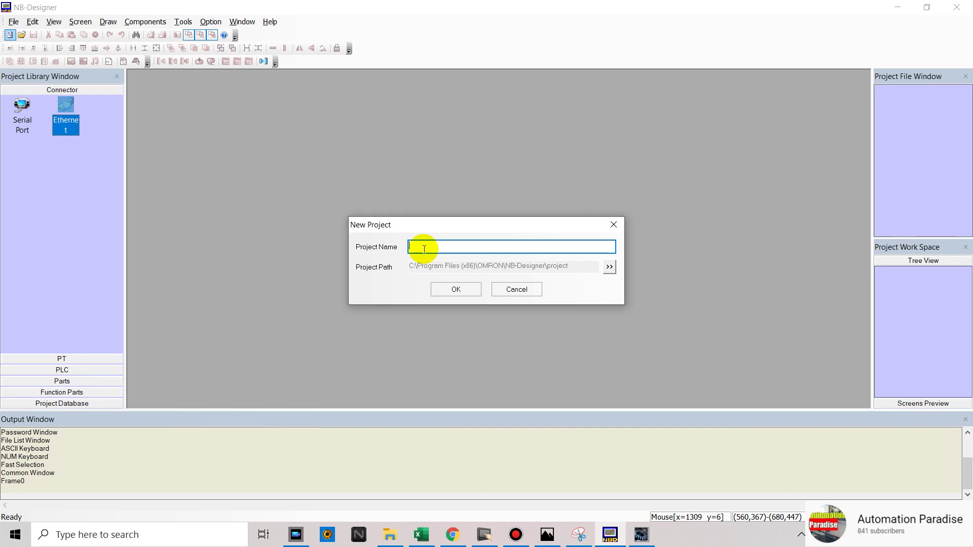
Enter UsingVariableTable_Part2 as the project name and confirm the new project.
type("UsingVariableTable_Part2")
left_click(456, 289)
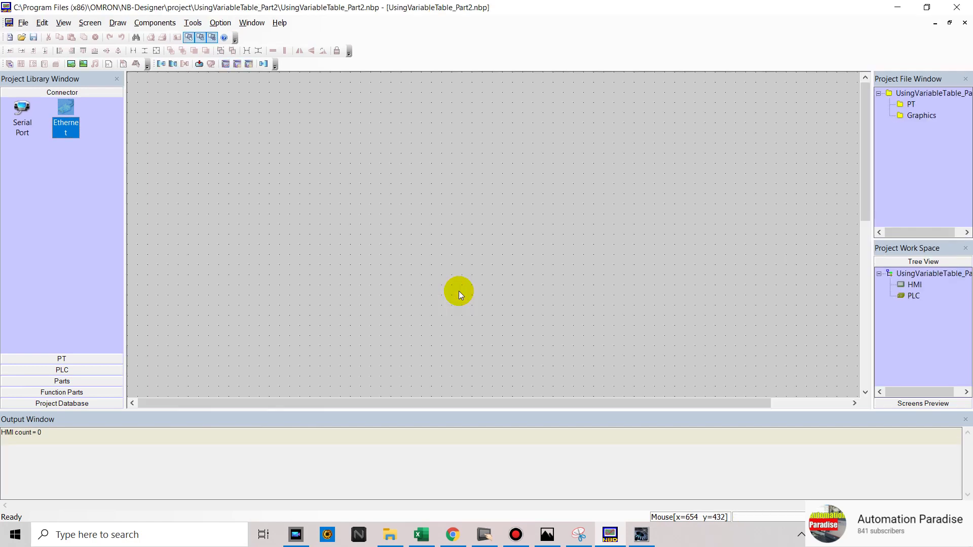
left_click(92, 359)
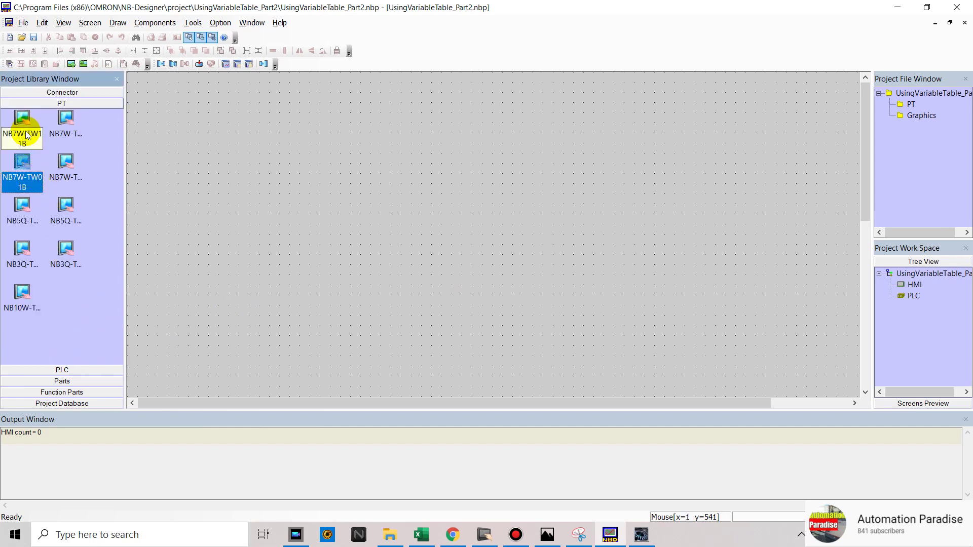
Place the NB7W-TW01B terminal and the CJ/CS/NJ Series Ethernet PLC on the canvas, then pick the Ethernet connector.
left_click_drag(28, 169, 356, 169)
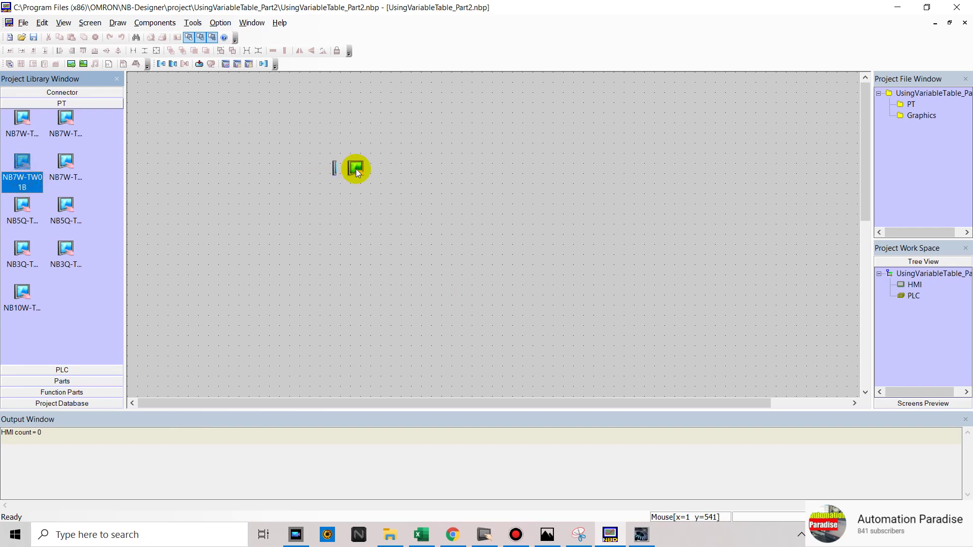
left_click(535, 270)
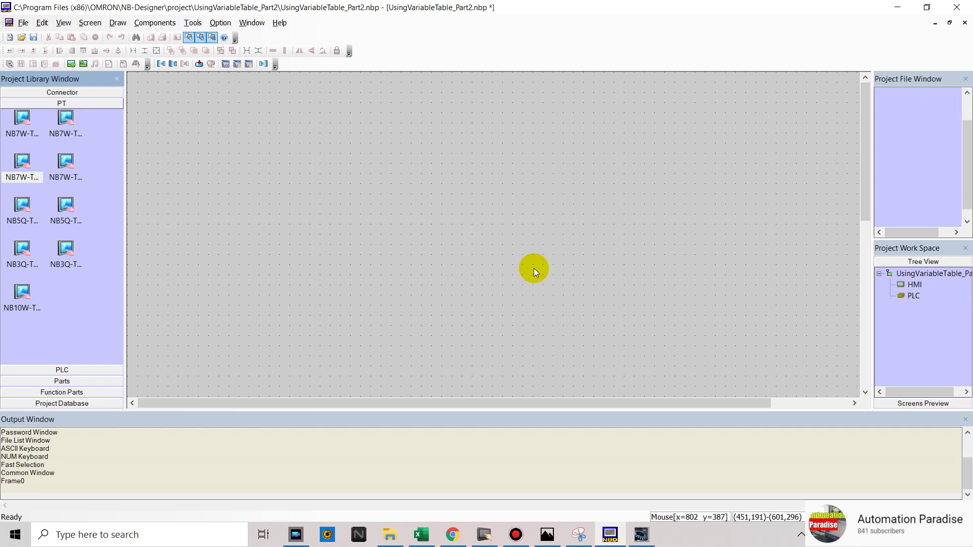
left_click(83, 373)
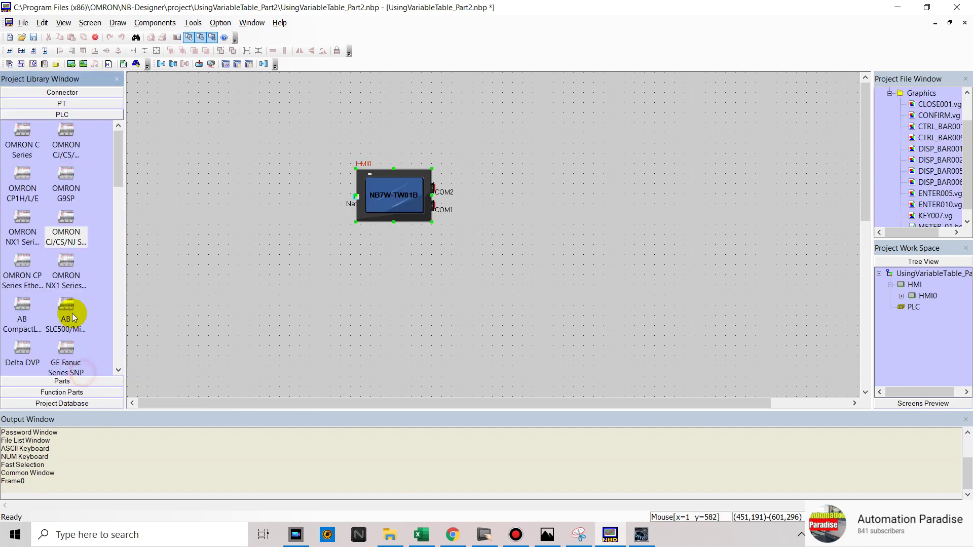
left_click(71, 287)
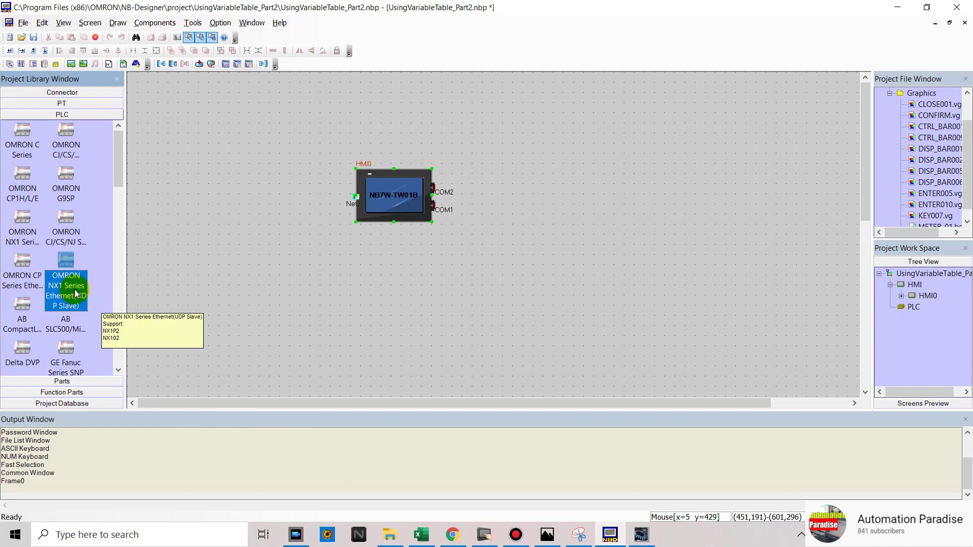
left_click(70, 223)
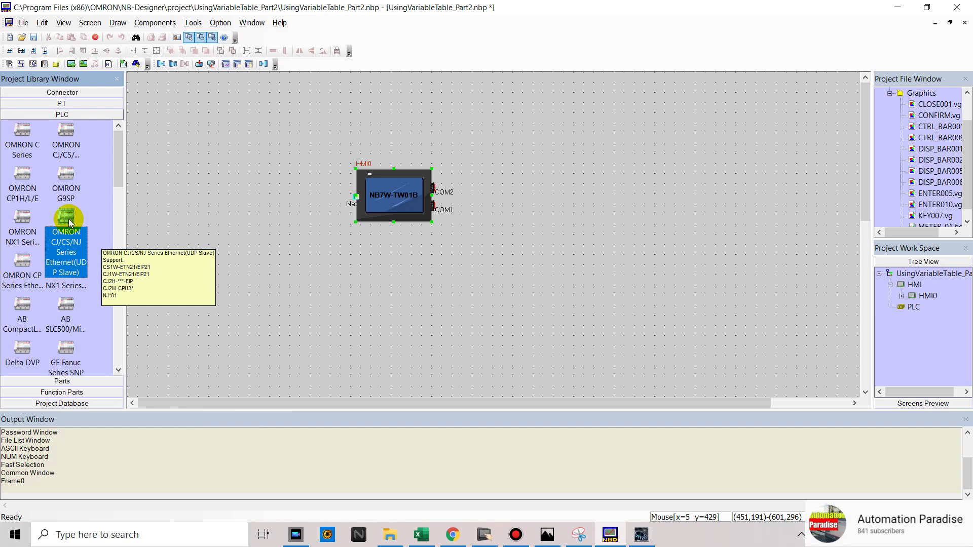
left_click_drag(70, 223, 380, 257)
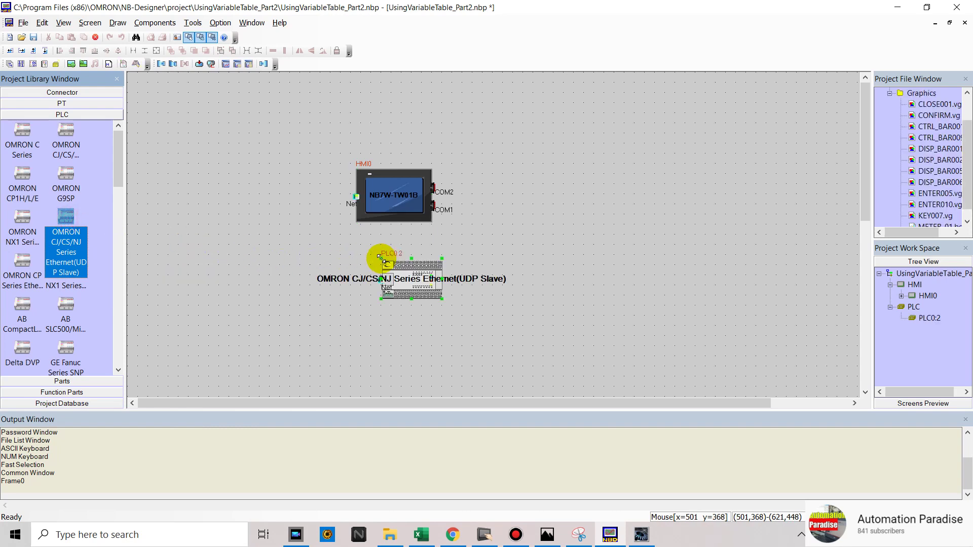
left_click(88, 92)
left_click(71, 114)
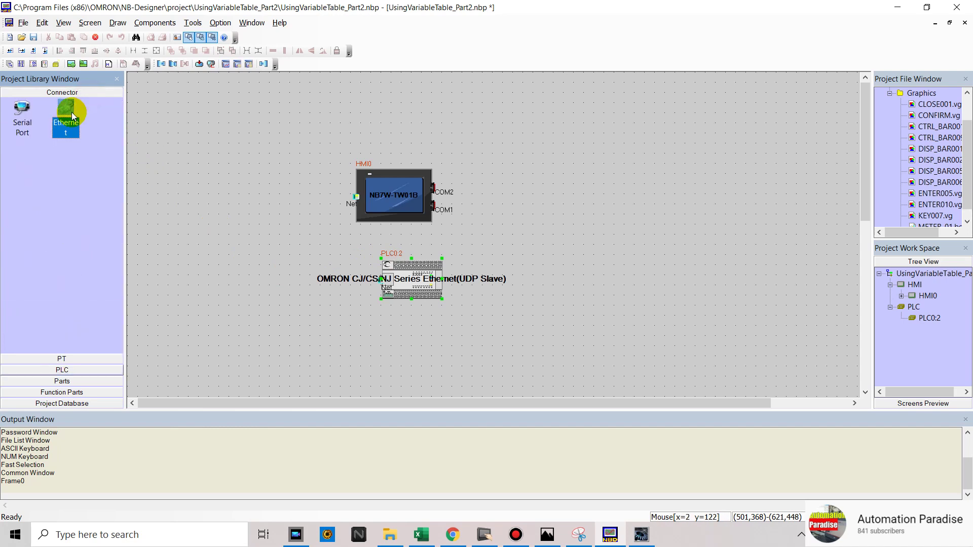
Link the terminal and PLC over Ethernet and add a PT entry to the communication settings.
left_click_drag(72, 115, 168, 180)
left_click(209, 227)
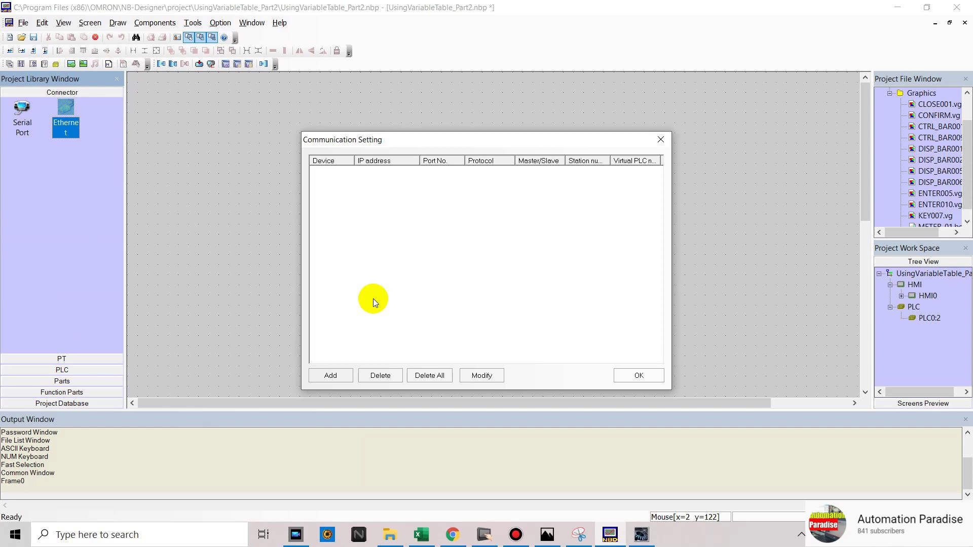
left_click(343, 379)
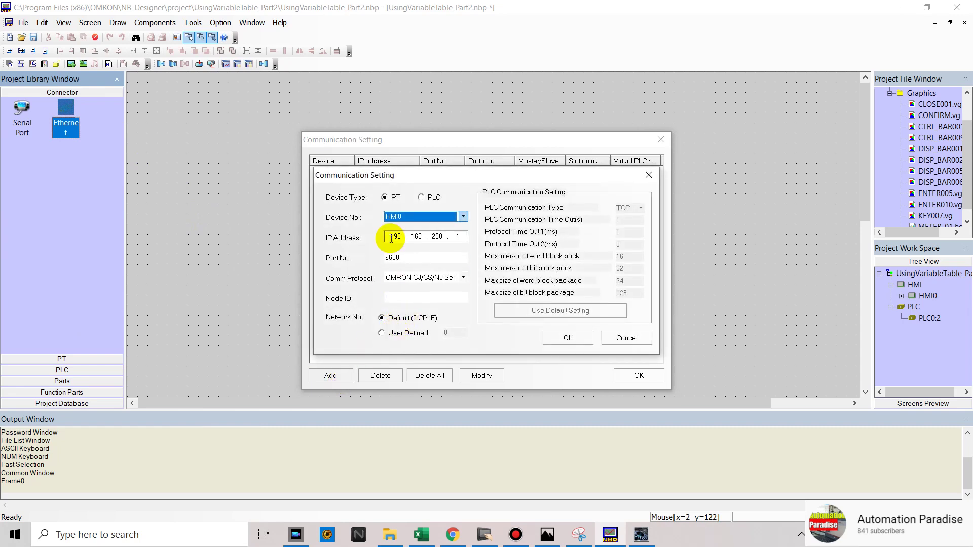
left_click(387, 197)
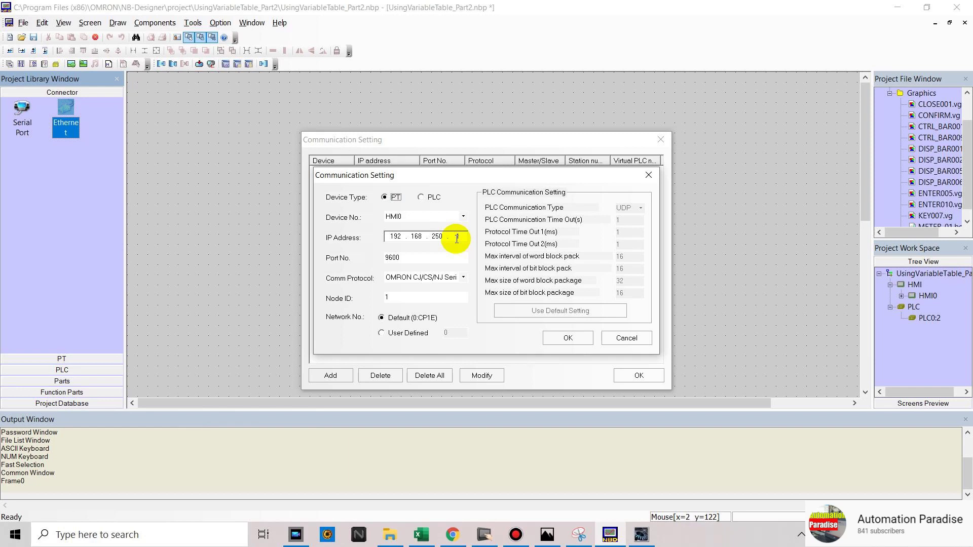
Give HMI0 IP 192.168.250.2, OMRON CJ/CS/NJ Ethernet UDP protocol and Node ID 2.
double_click(457, 237)
type("2")
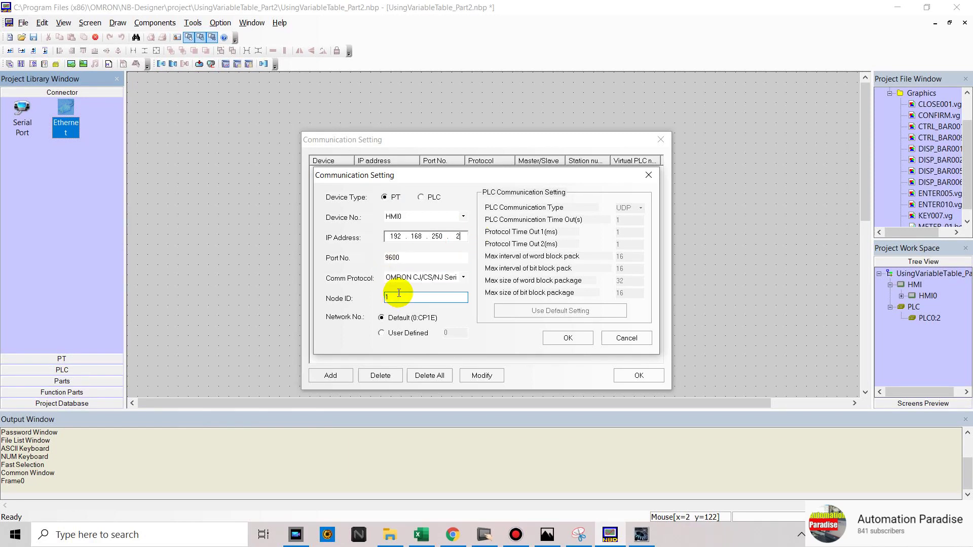
left_click(434, 258)
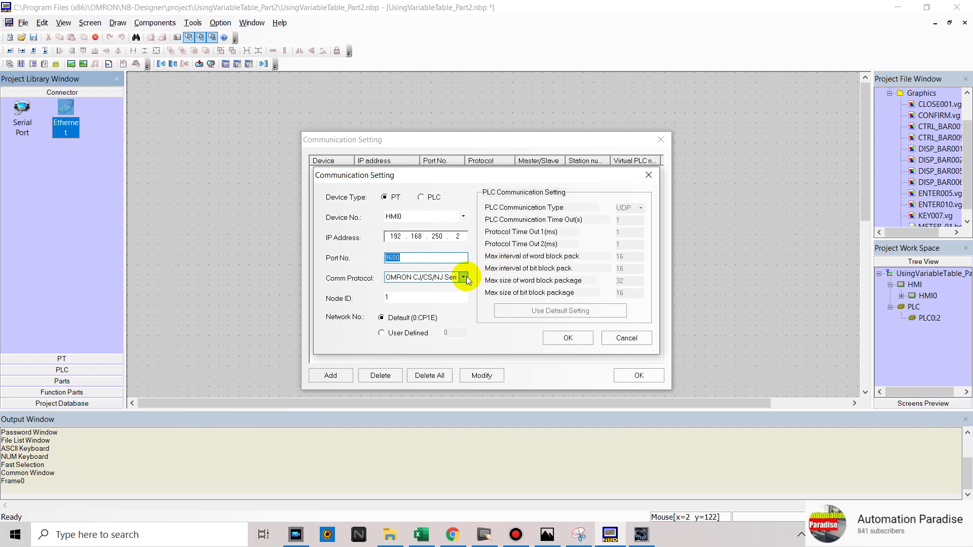
left_click(464, 278)
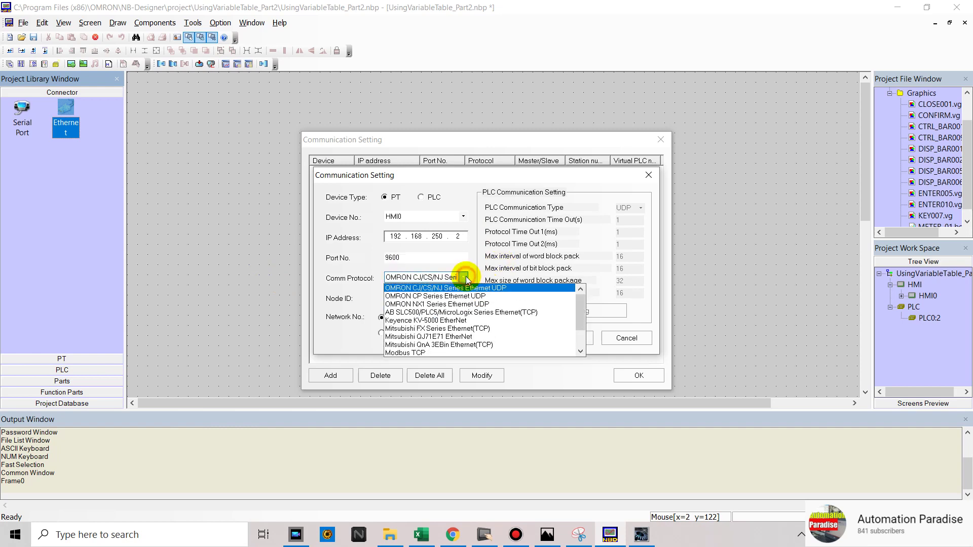
left_click(504, 289)
left_click(416, 302)
key("shift+Home")
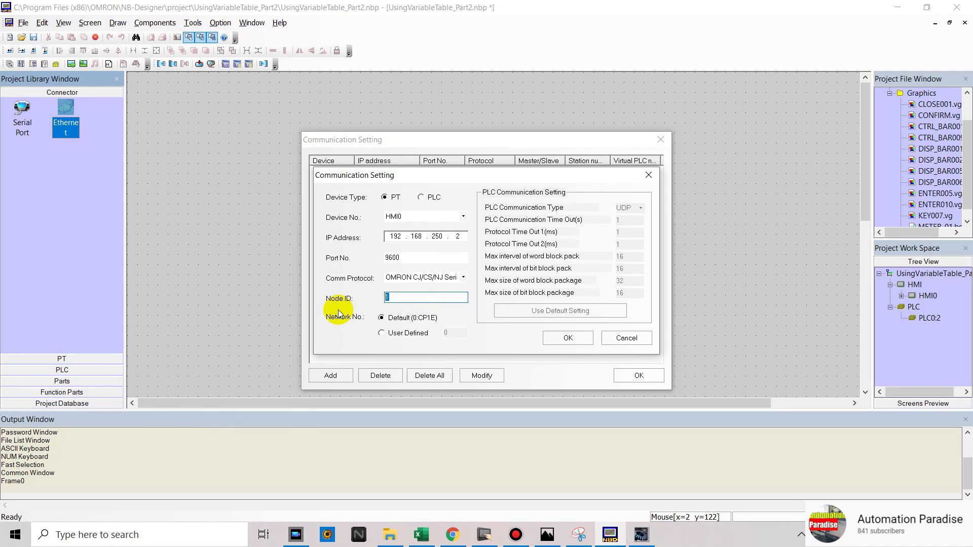
type("2")
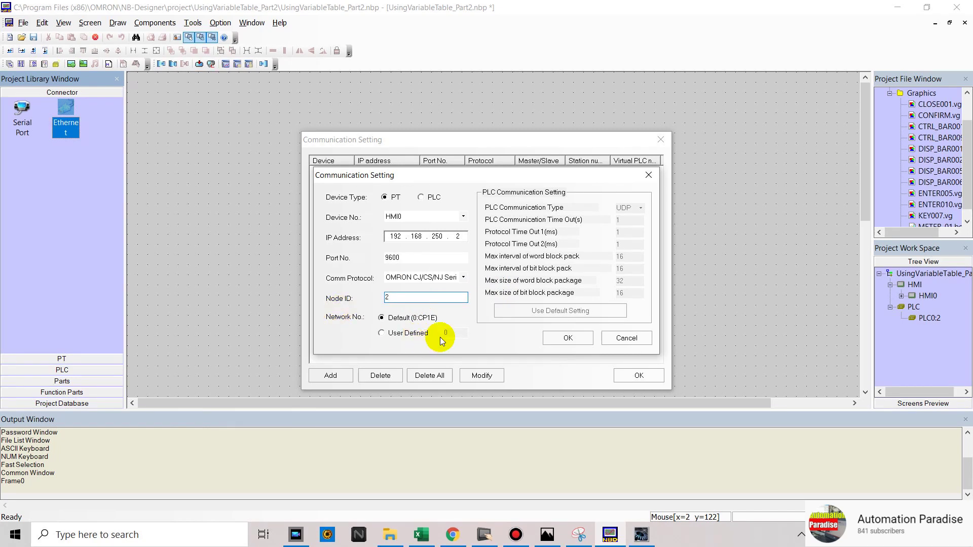
left_click(563, 341)
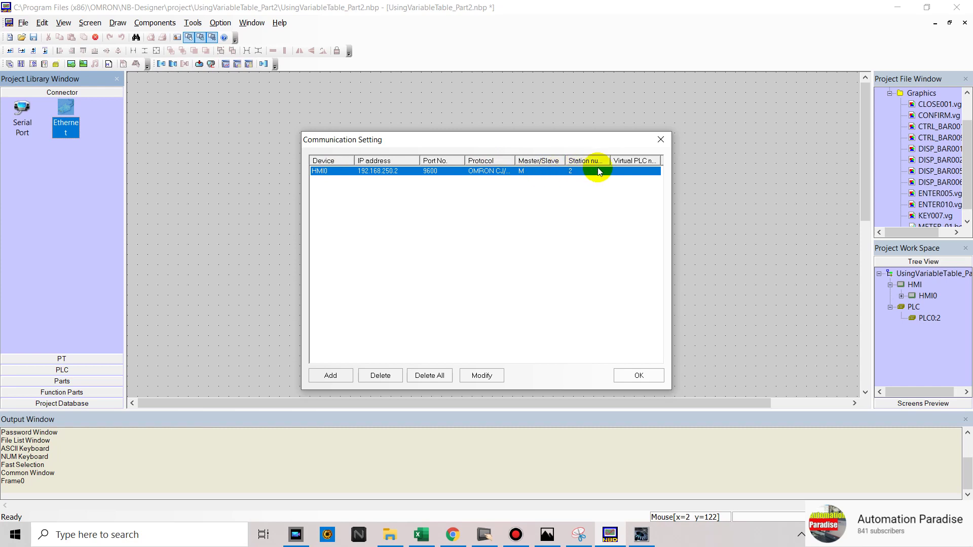
Add PLC device PLC0 at 192.168.250.1 with Node ID 1, then apply the communication settings.
left_click(332, 375)
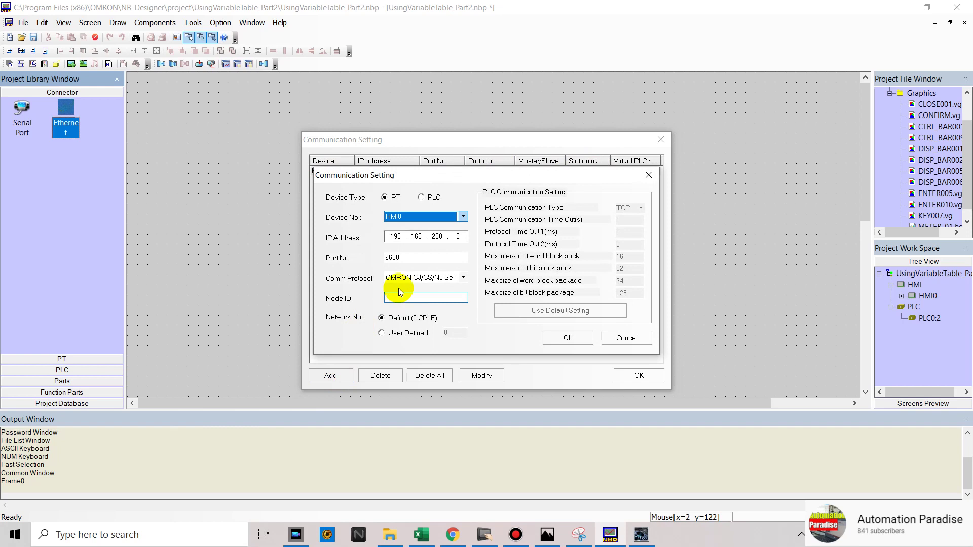
left_click(421, 197)
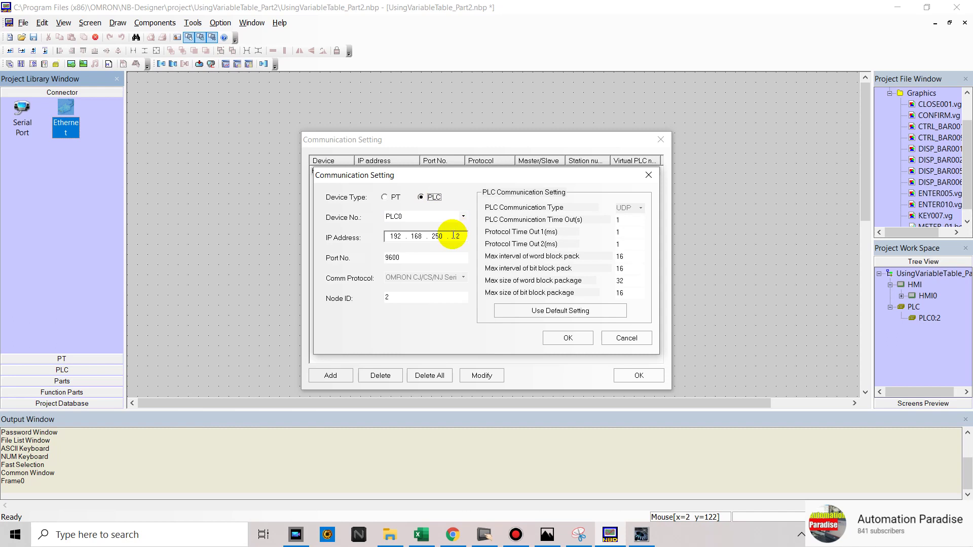
double_click(455, 237)
type("1")
left_click(421, 263)
double_click(422, 262)
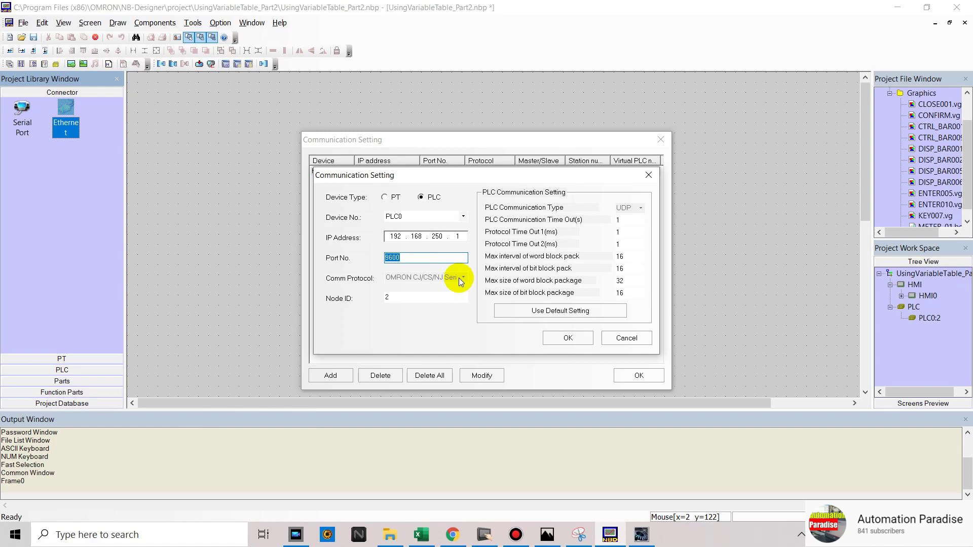
double_click(422, 298)
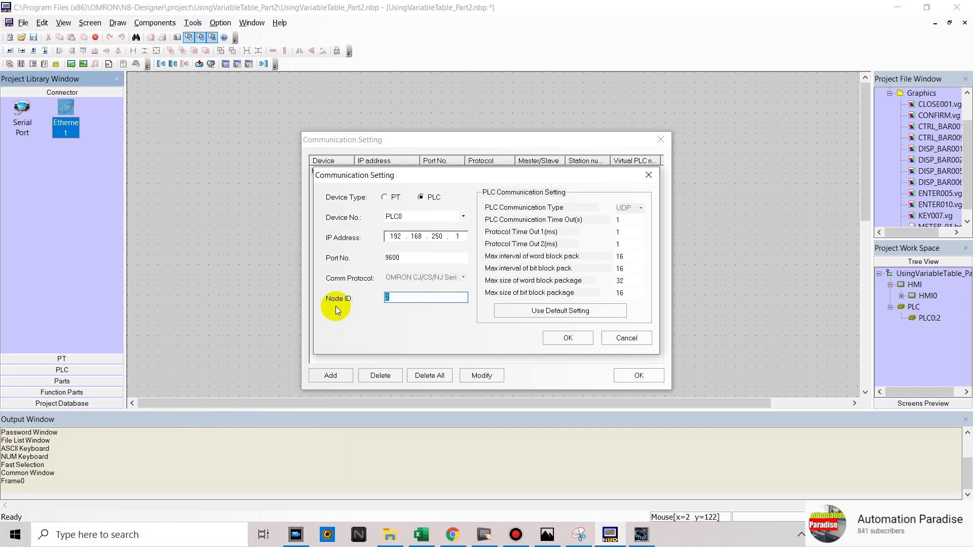
type("1")
left_click(557, 340)
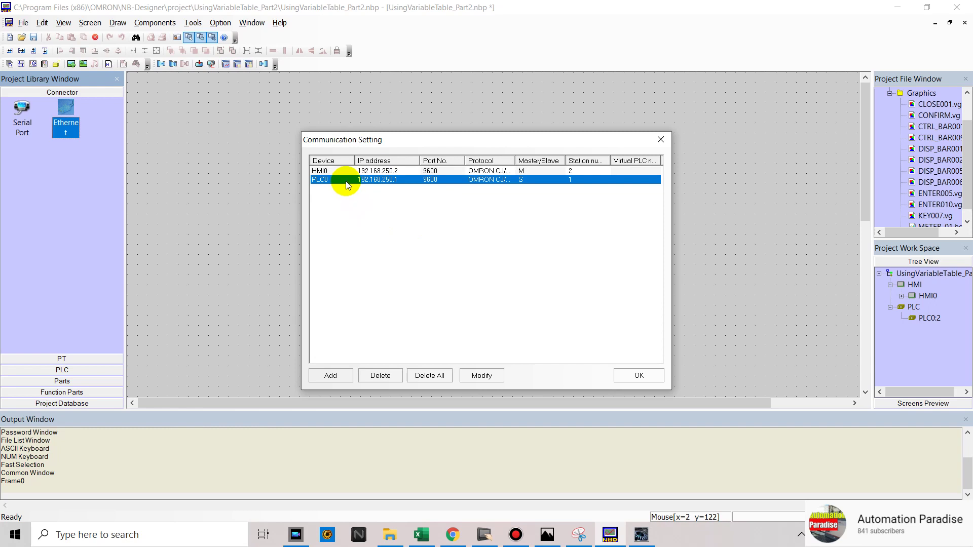
left_click(638, 375)
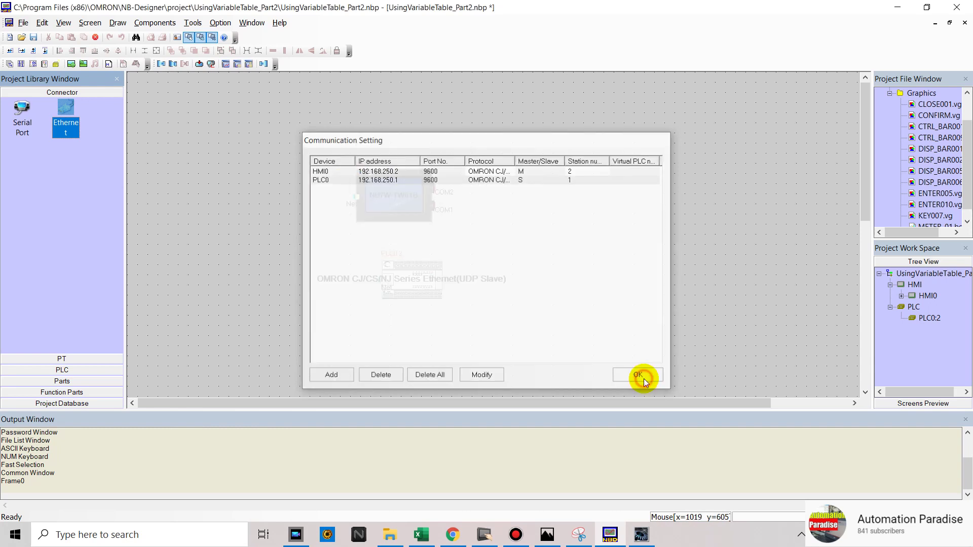
Review the HMI0 panel's network IP, COM1, COM2 and print property tabs, then close.
double_click(398, 193)
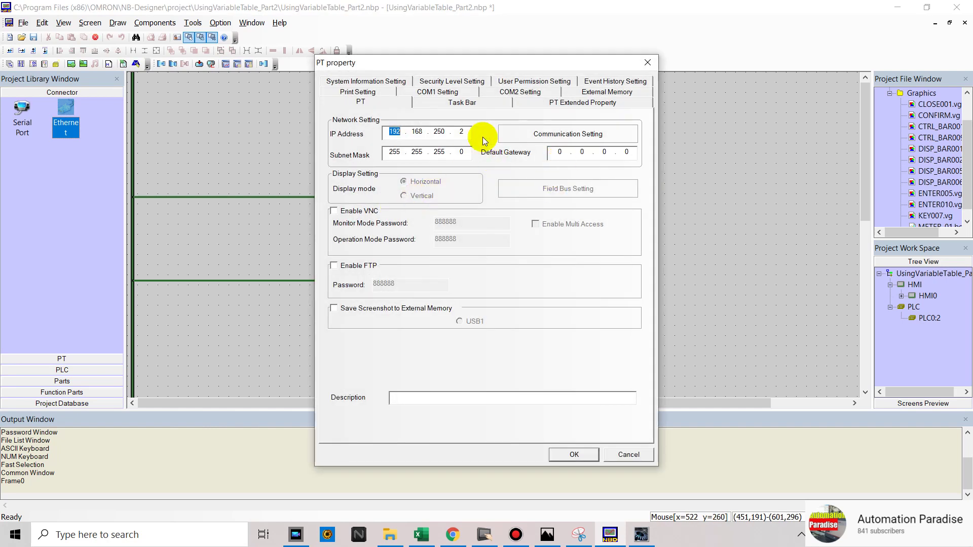
double_click(461, 132)
left_click(463, 93)
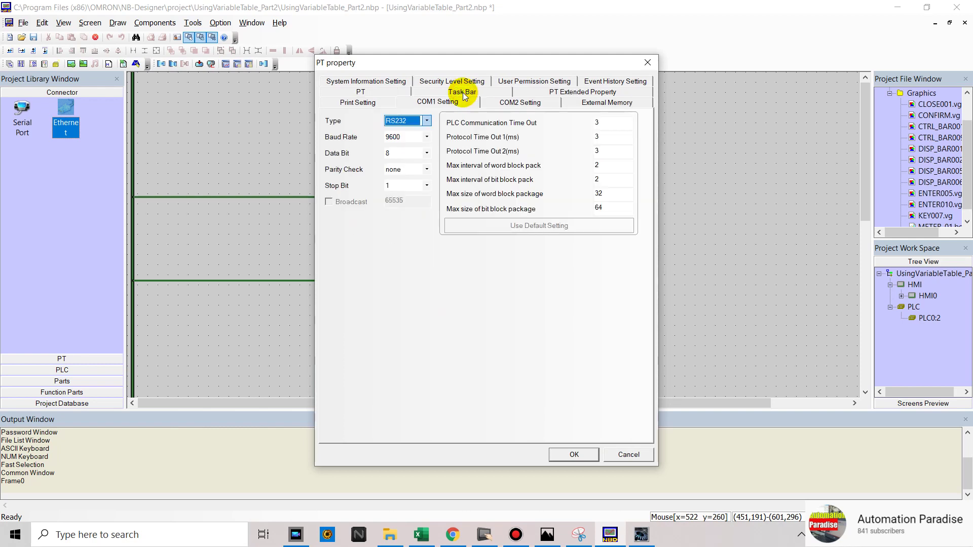
left_click(518, 103)
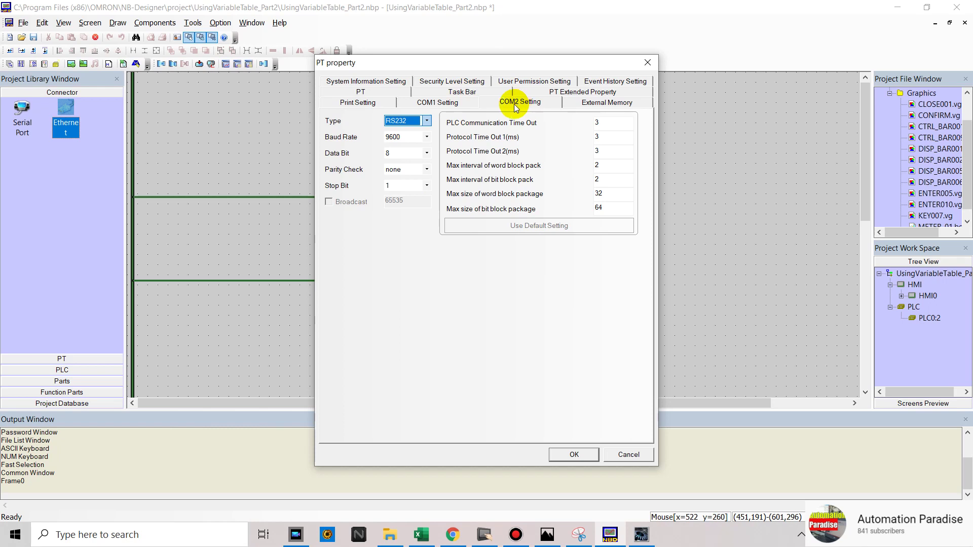
left_click(378, 105)
left_click(377, 92)
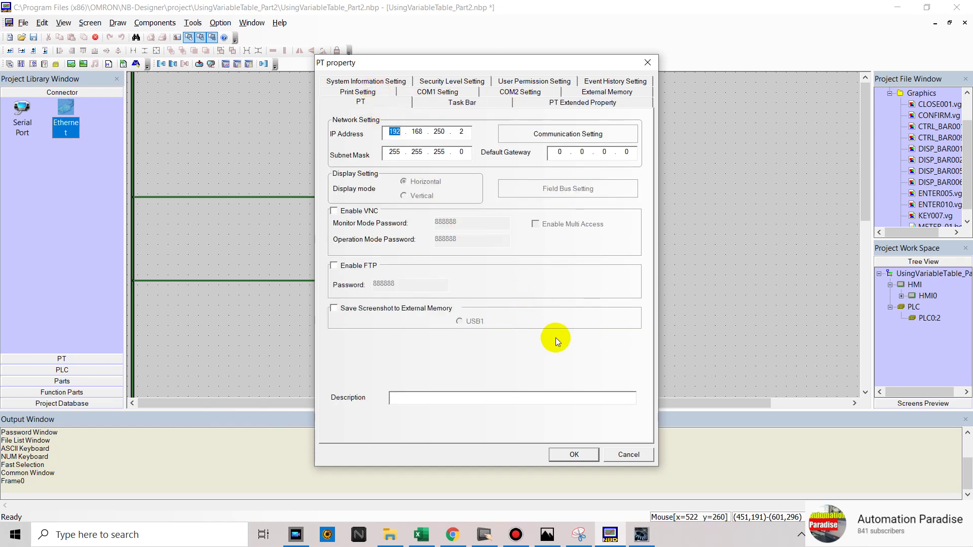
left_click(582, 454)
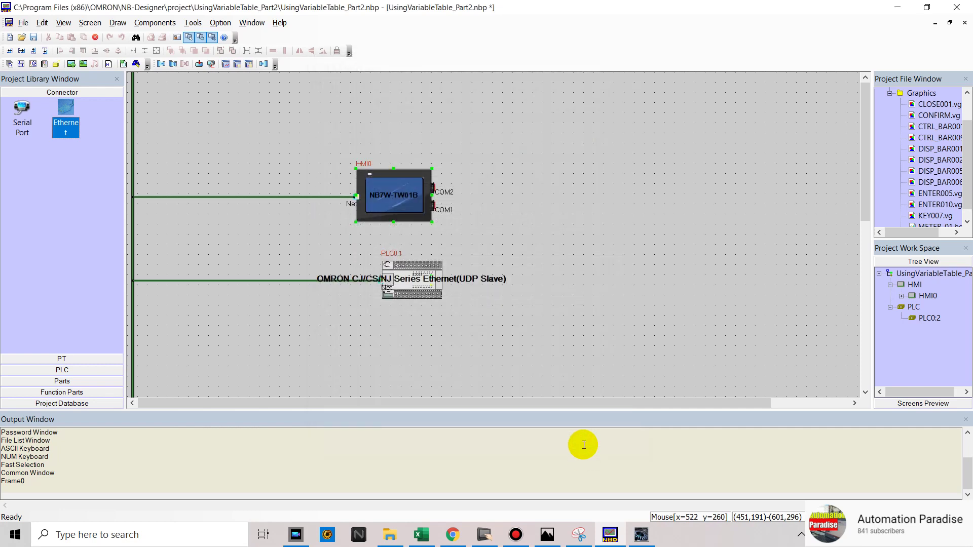
Review the PLC's IP address, port number and Node ID, then confirm with OK.
double_click(414, 286)
double_click(468, 201)
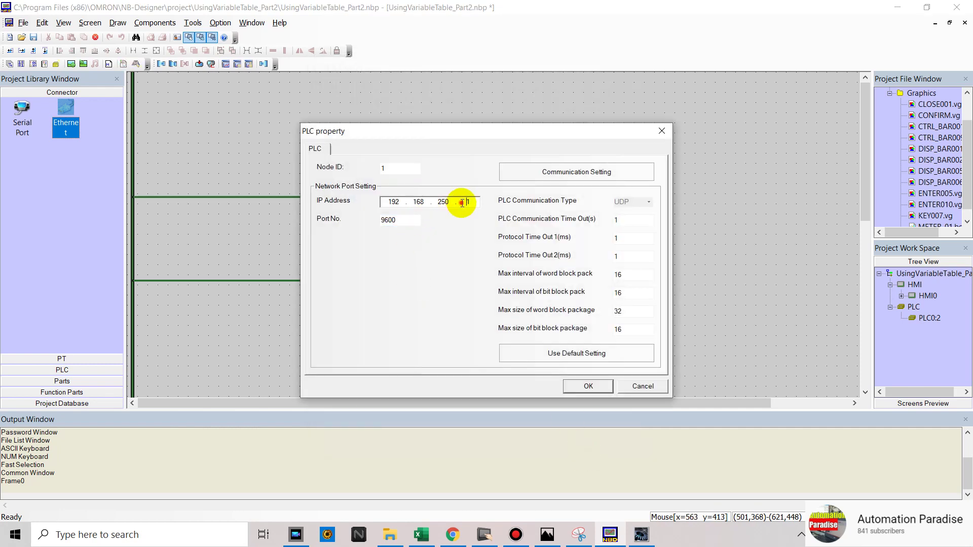
double_click(416, 221)
double_click(406, 168)
left_click(601, 387)
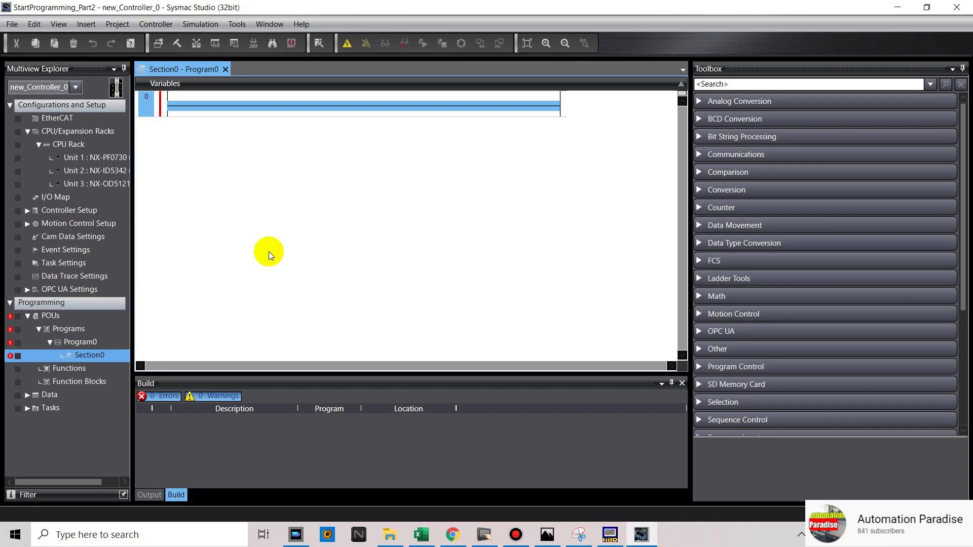
Open Memory Settings for CJ-series Units under Controller Setup and select the CIO area entry.
left_click(27, 210)
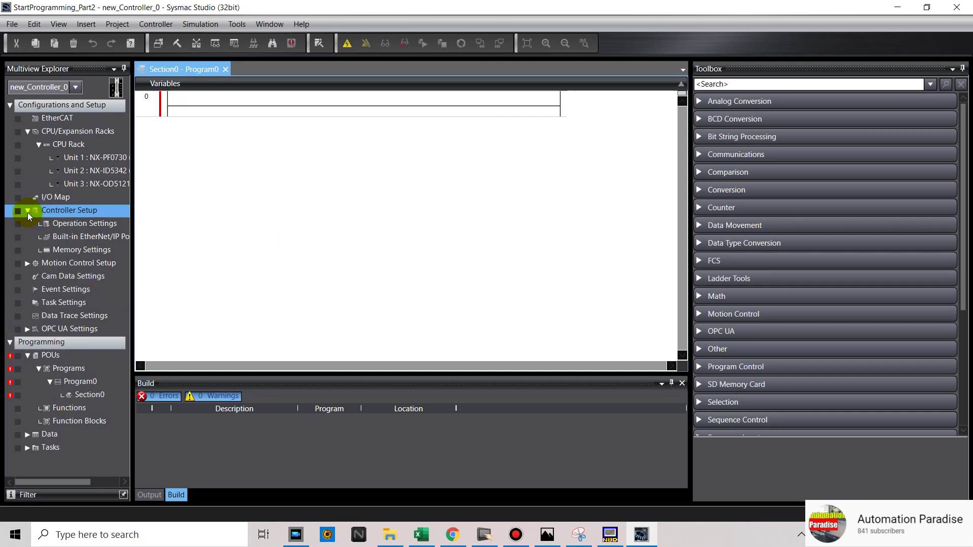
double_click(83, 251)
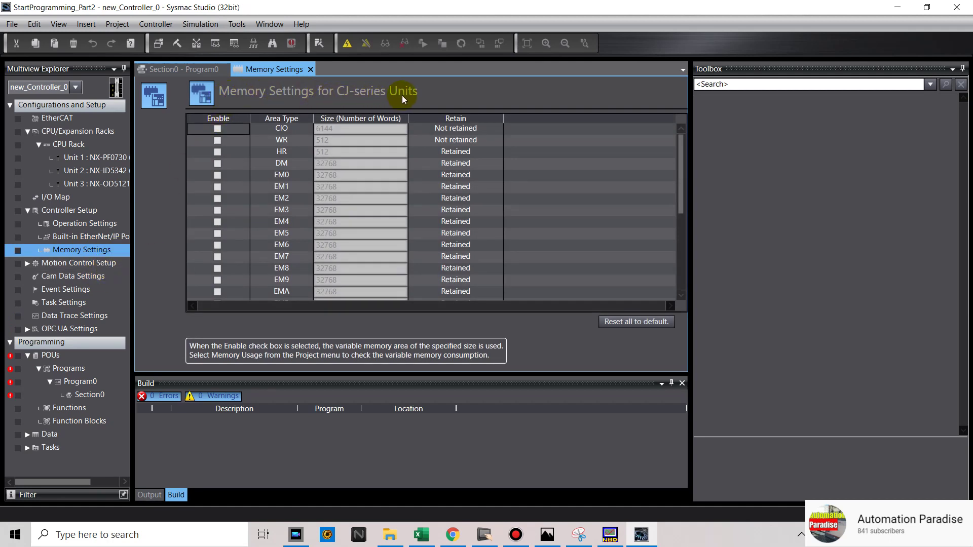
left_click(217, 130)
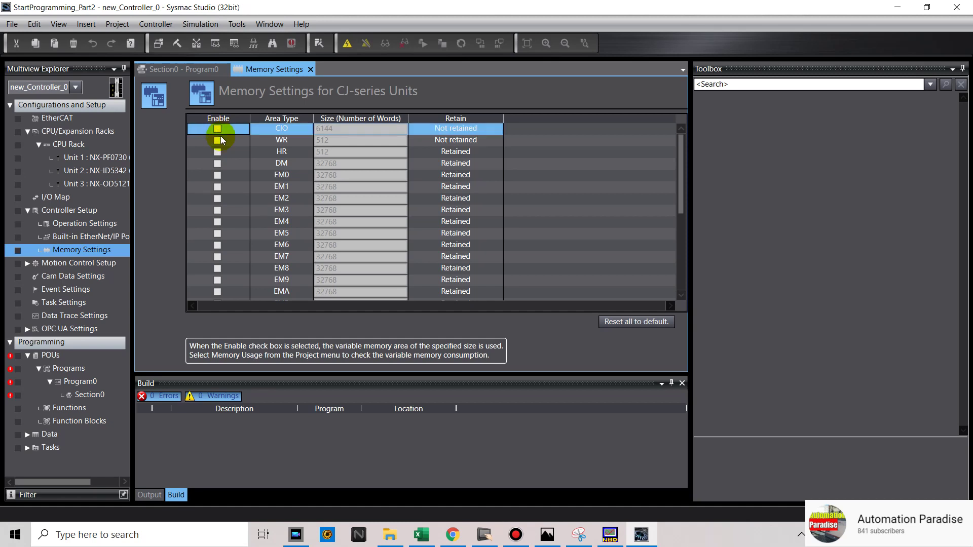